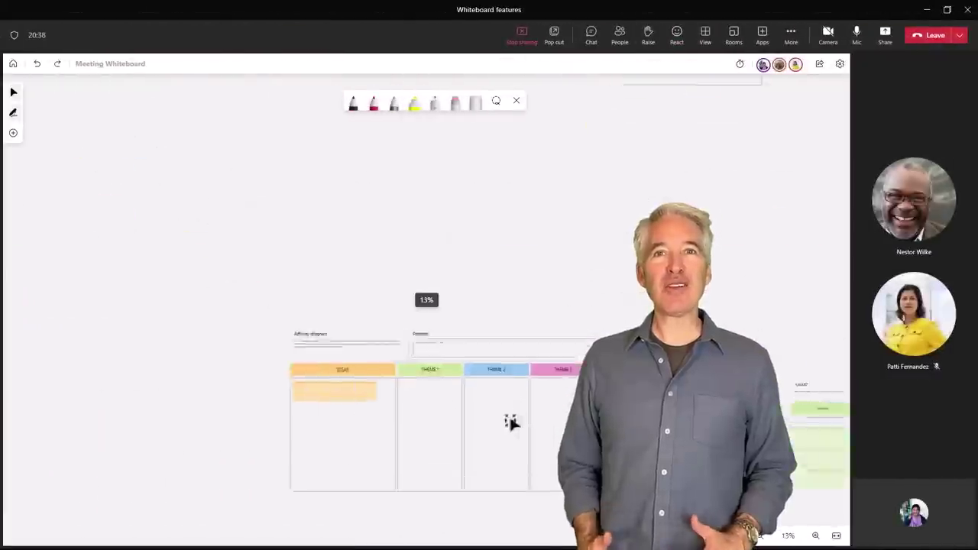
pyautogui.click(779, 64)
pyautogui.click(762, 109)
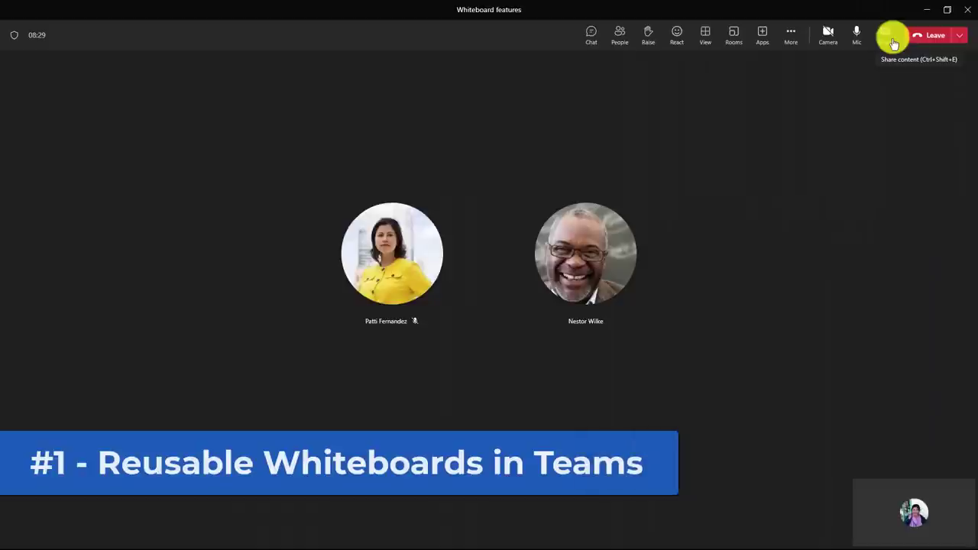
# Step: Share Microsoft Whiteboard in the meeting and create a new whiteboard
pyautogui.click(891, 42)
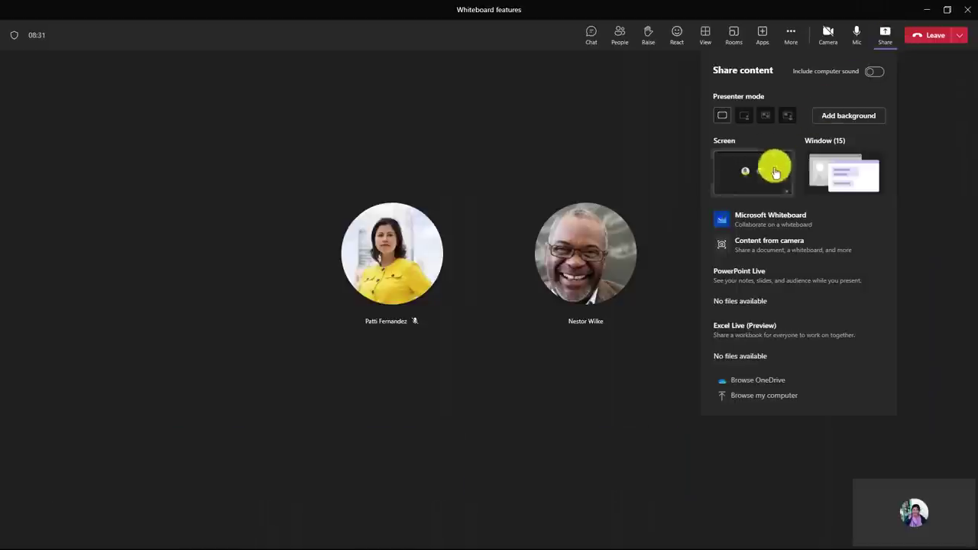
pyautogui.click(801, 227)
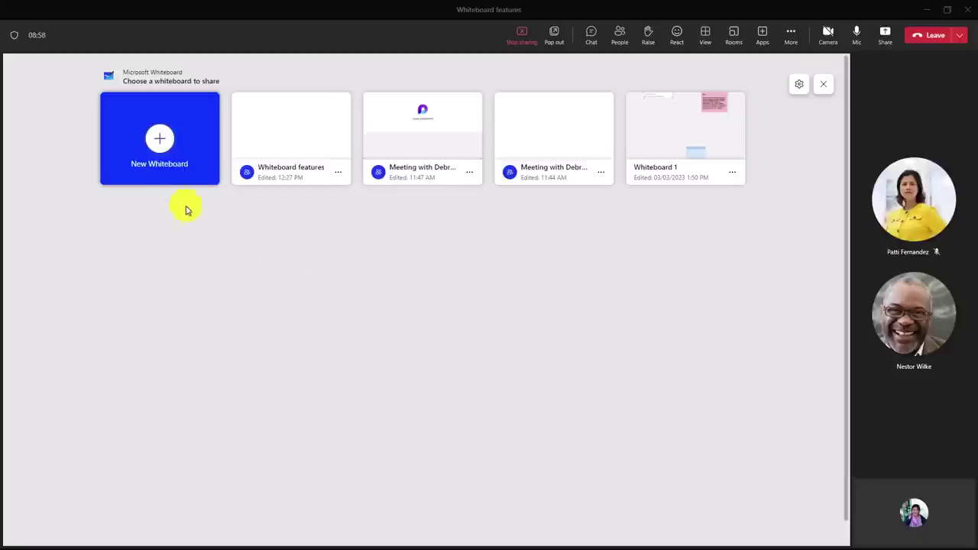
pyautogui.click(158, 136)
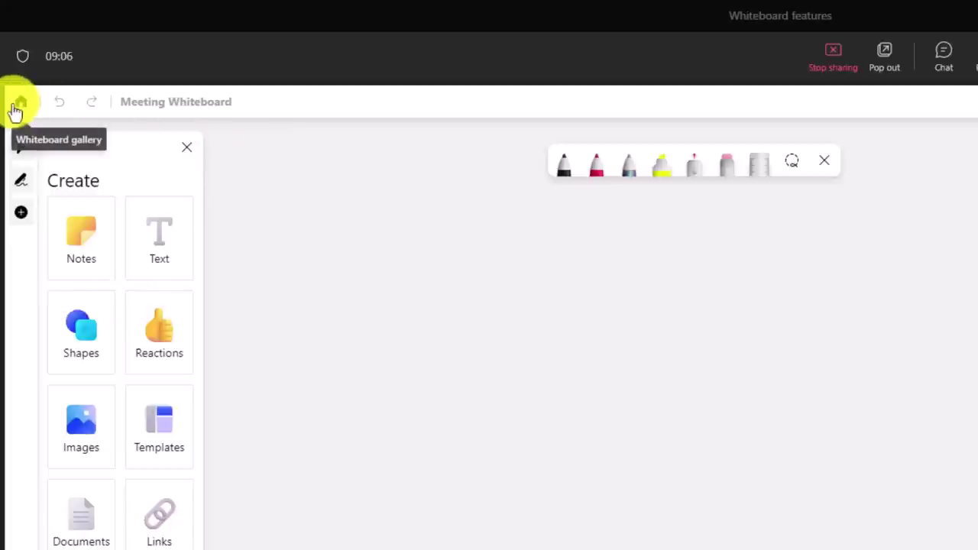
# Step: Go to the whiteboard gallery and reopen the Meeting Whiteboard that is currently being edited
pyautogui.click(15, 109)
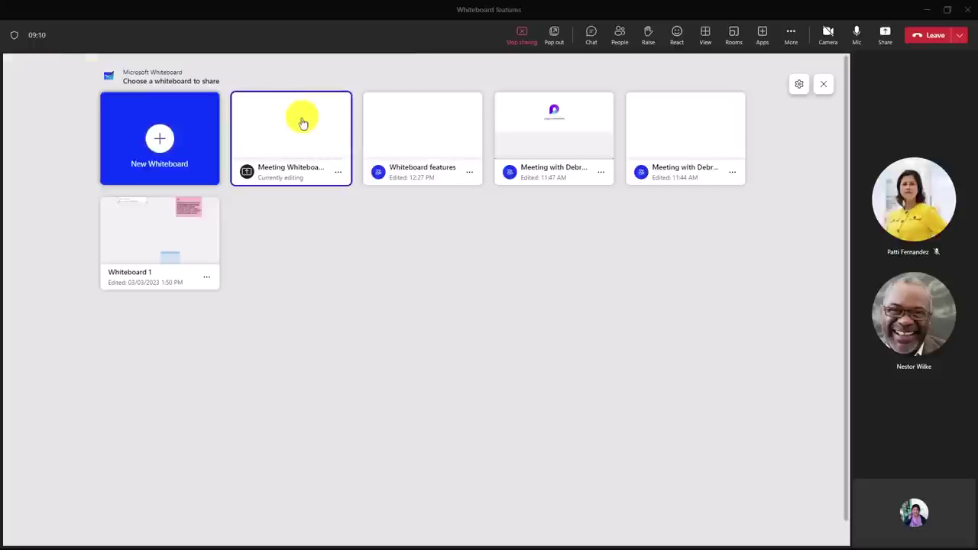
pyautogui.click(301, 121)
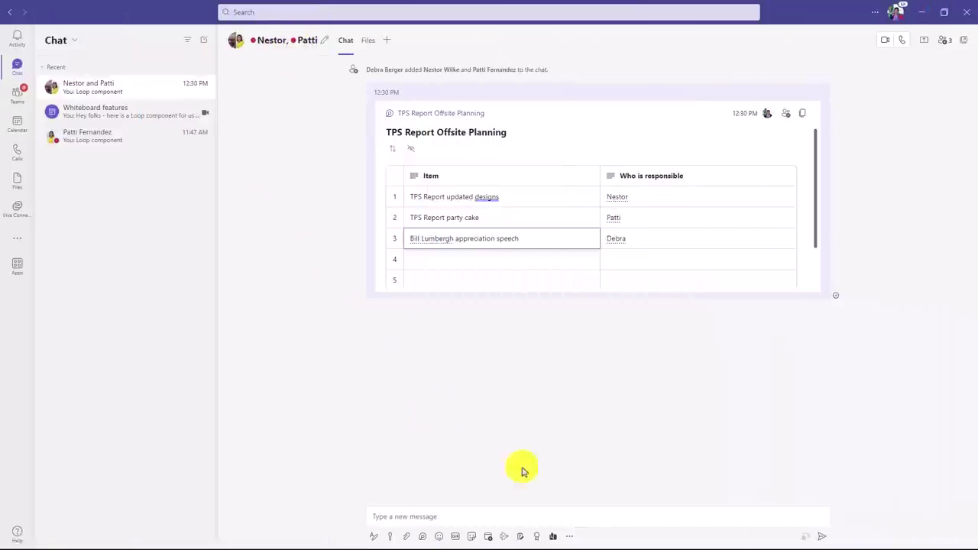
# Step: Place the TPS Report Offsite Planning Loop component near the middle of the whiteboard and enlarge it
pyautogui.moveTo(623, 148)
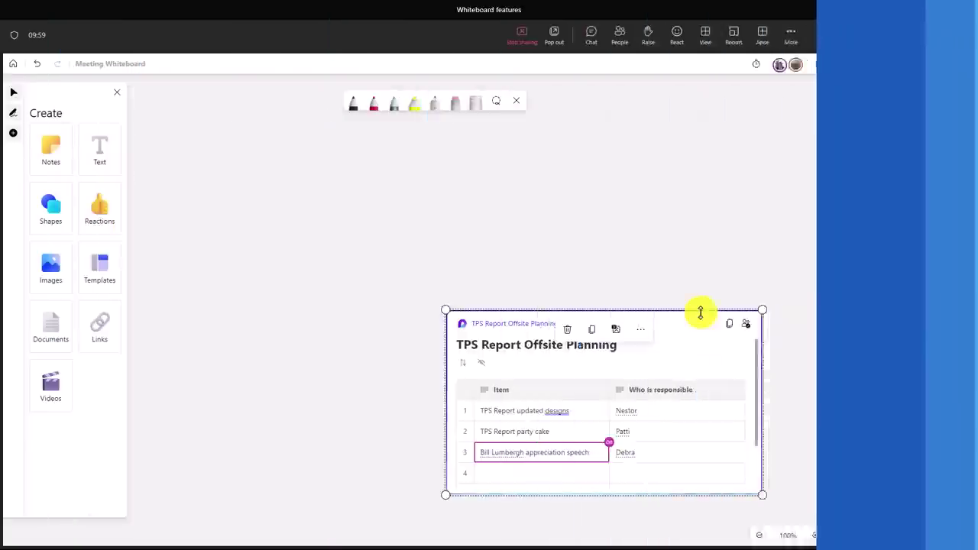
pyautogui.moveTo(688, 325); pyautogui.dragTo(557, 247)
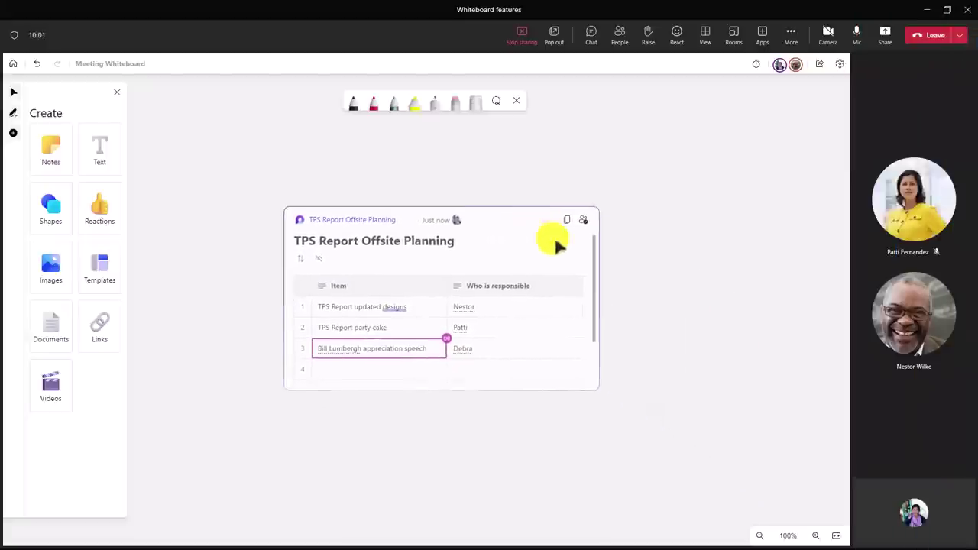
pyautogui.moveTo(597, 392); pyautogui.dragTo(676, 421)
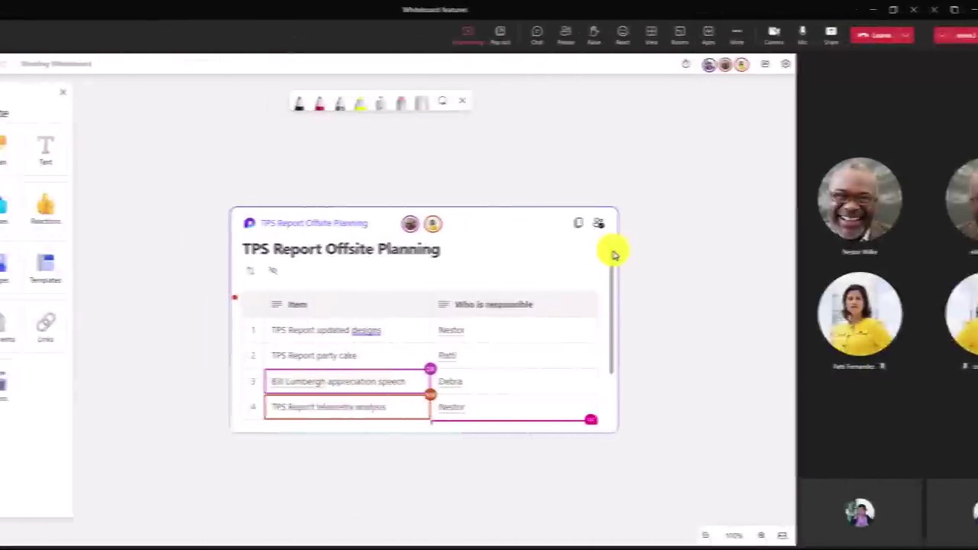
# Step: Review the Loop table's lower rows and who has it open, and open the component from its title link
pyautogui.scroll(-3, 668, 275)
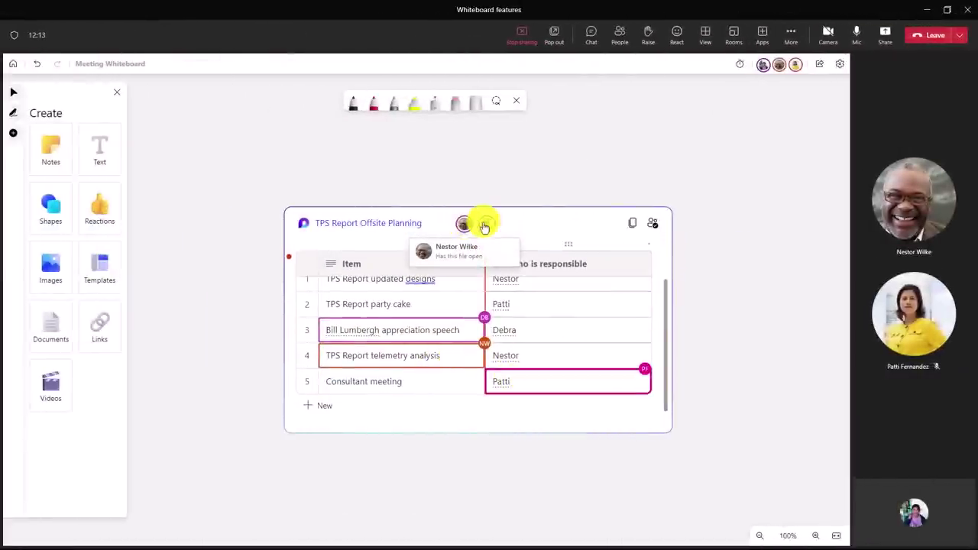
pyautogui.moveTo(490, 228)
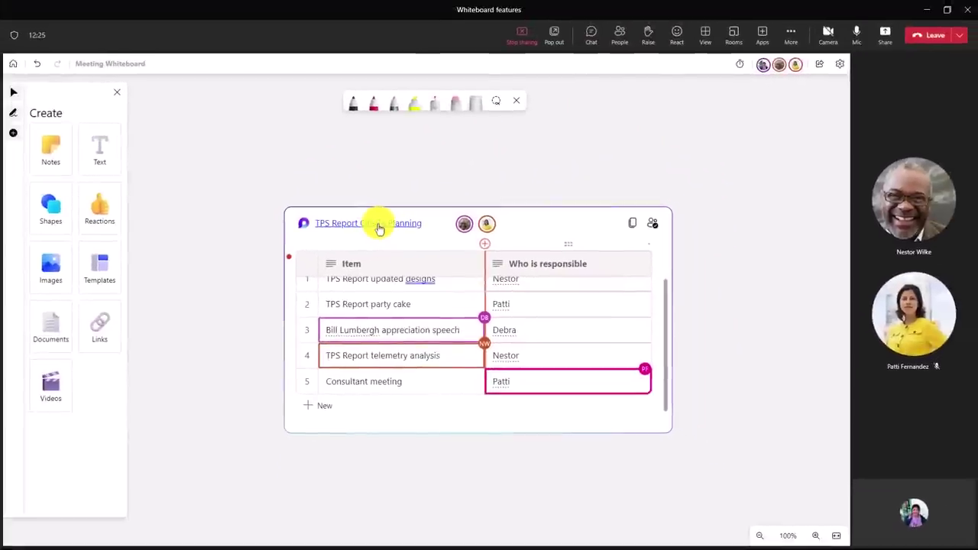
pyautogui.click(378, 228)
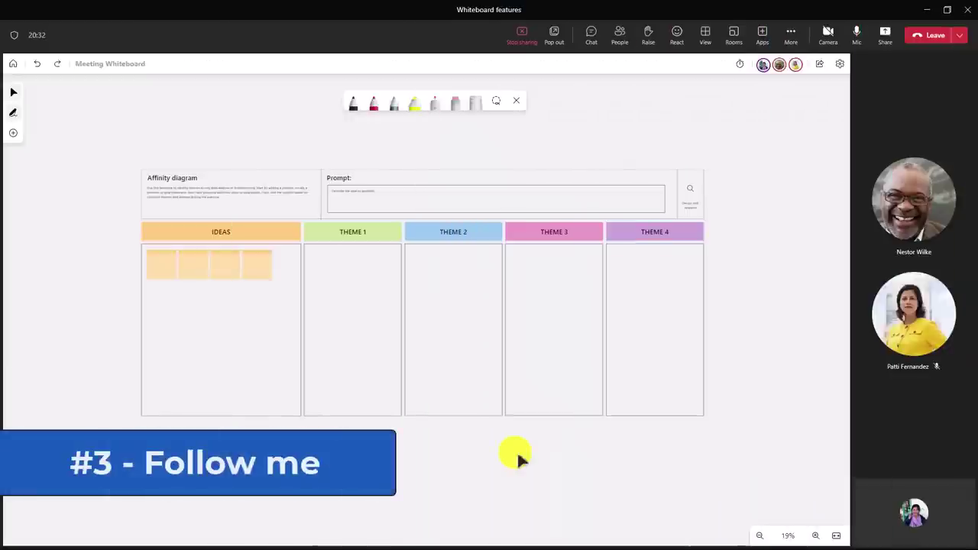
# Step: Invite everyone in the meeting to follow the presenter's view of the Affinity diagram on the whiteboard
pyautogui.scroll(-8, 518, 454)
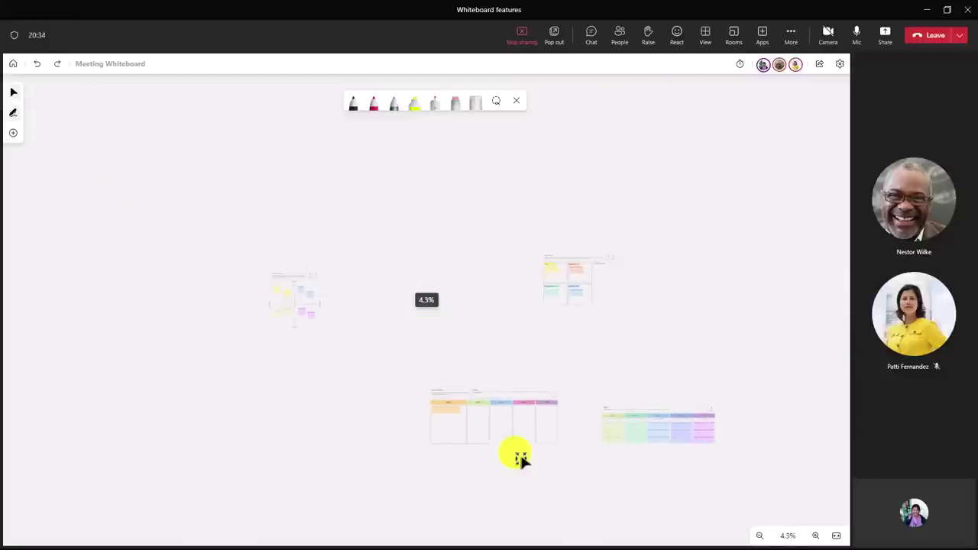
pyautogui.scroll(5, 498, 445)
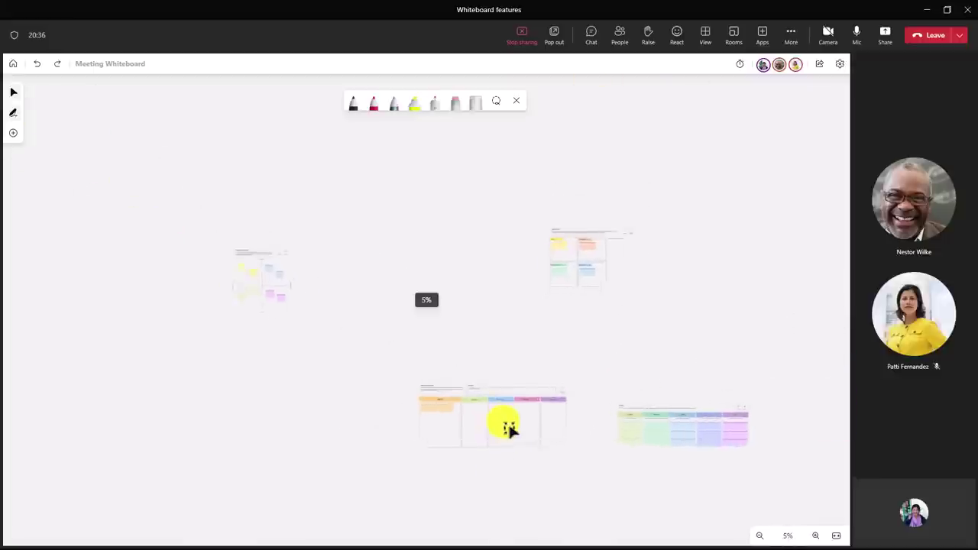
pyautogui.scroll(3, 508, 422)
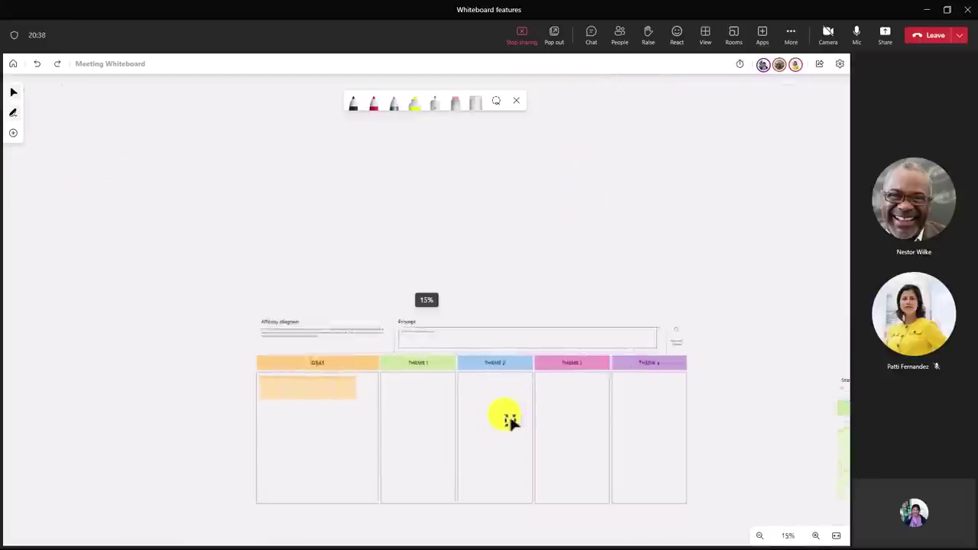
pyautogui.moveTo(509, 531); pyautogui.dragTo(509, 467)
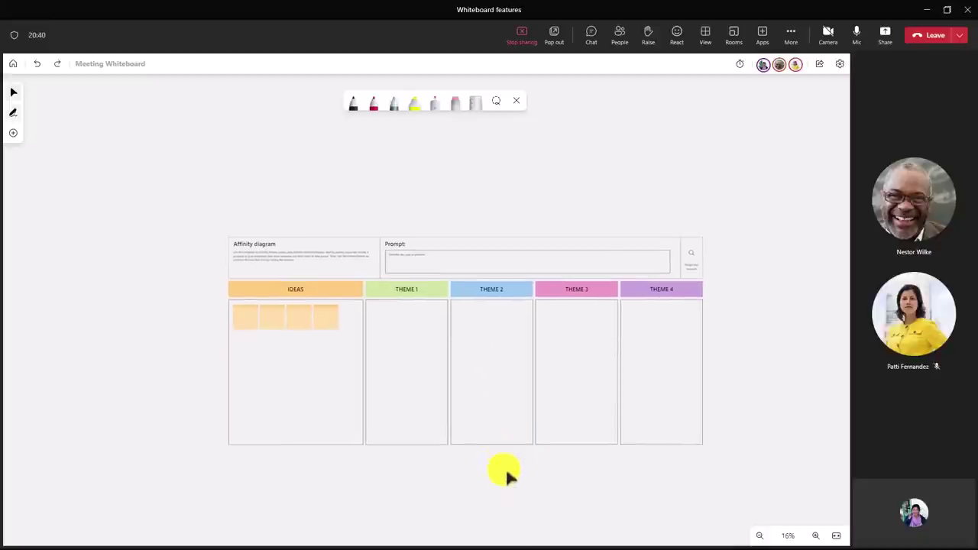
pyautogui.scroll(3, 486, 501)
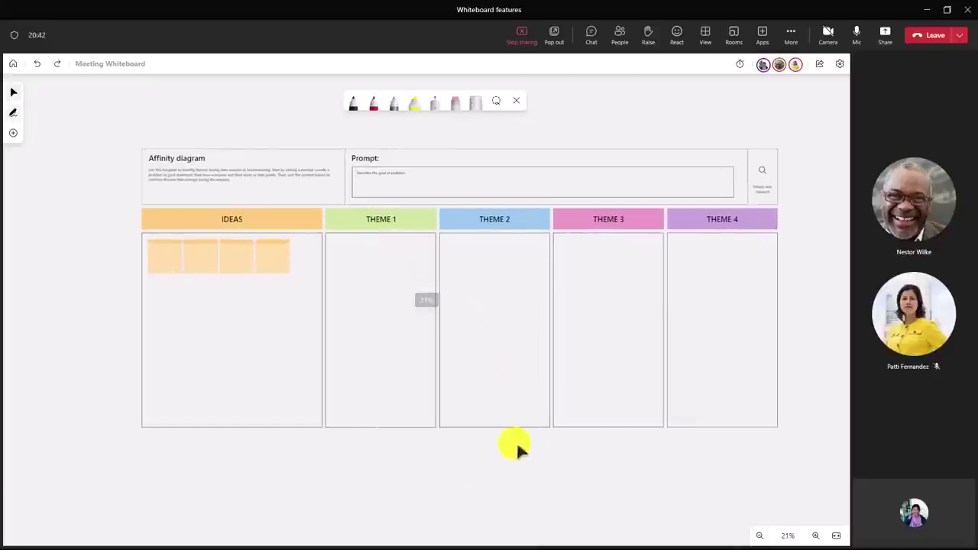
pyautogui.click(764, 66)
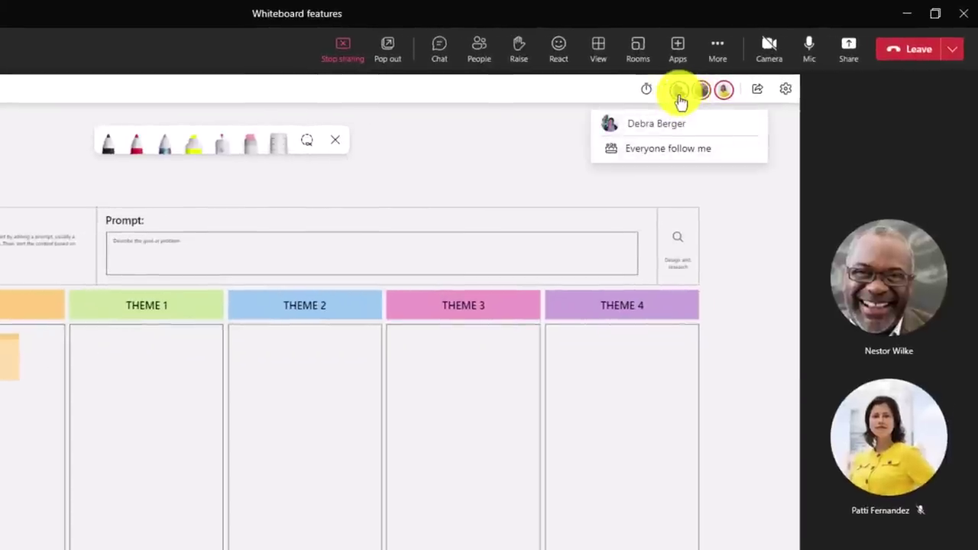
pyautogui.click(676, 151)
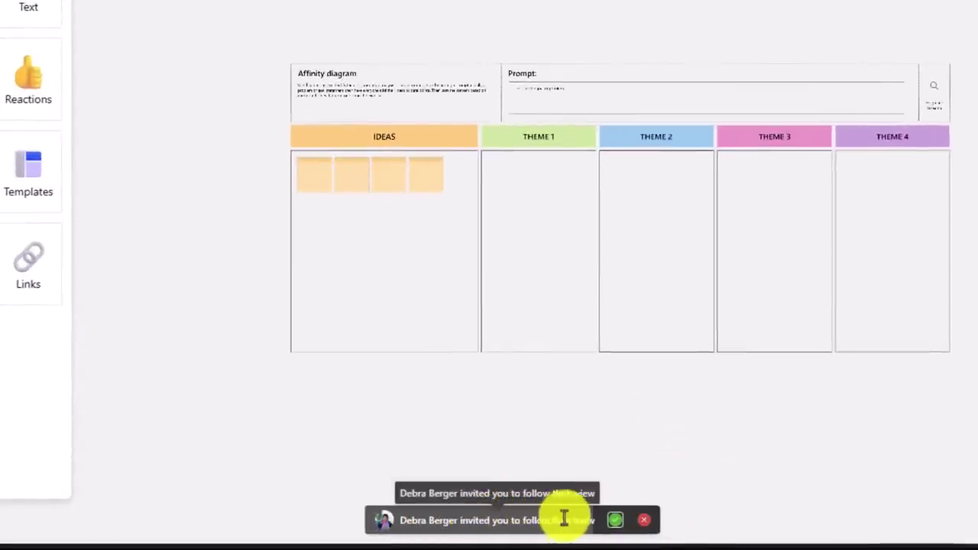
# Step: Accept the invitation to follow the presenter's view in both participants' sessions
pyautogui.click(618, 526)
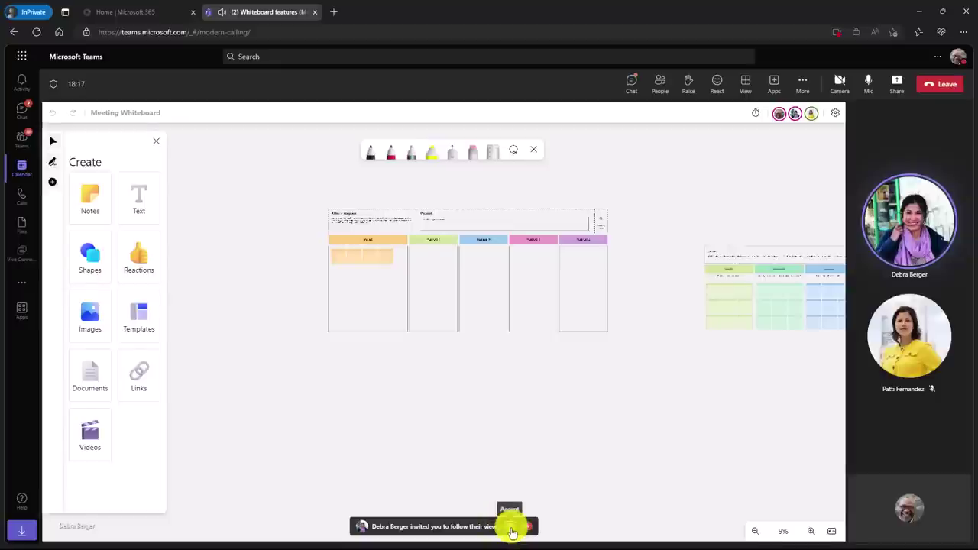
pyautogui.click(512, 529)
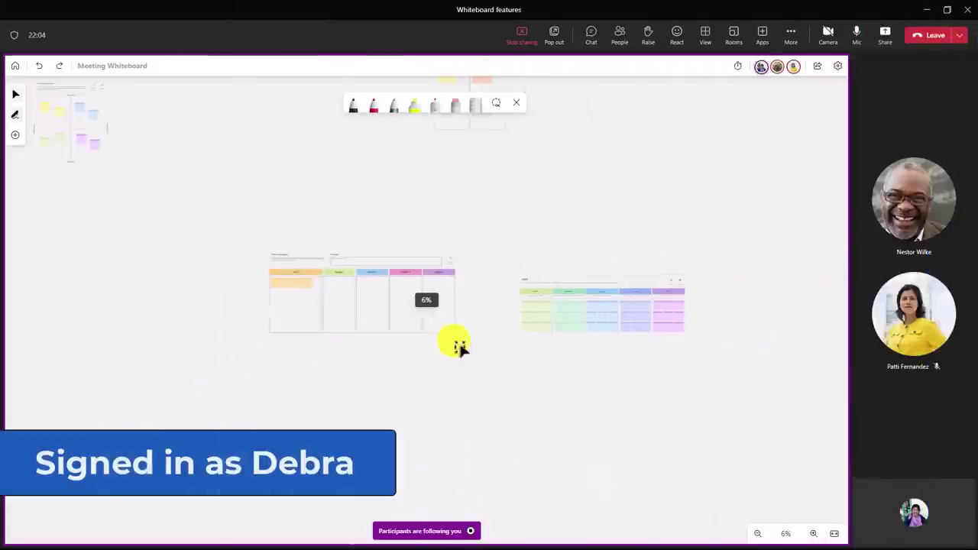
# Step: As the presenter, write "Here is my sticky note" on the first Attainable note of the SMART template
pyautogui.moveTo(538, 360); pyautogui.dragTo(357, 381)
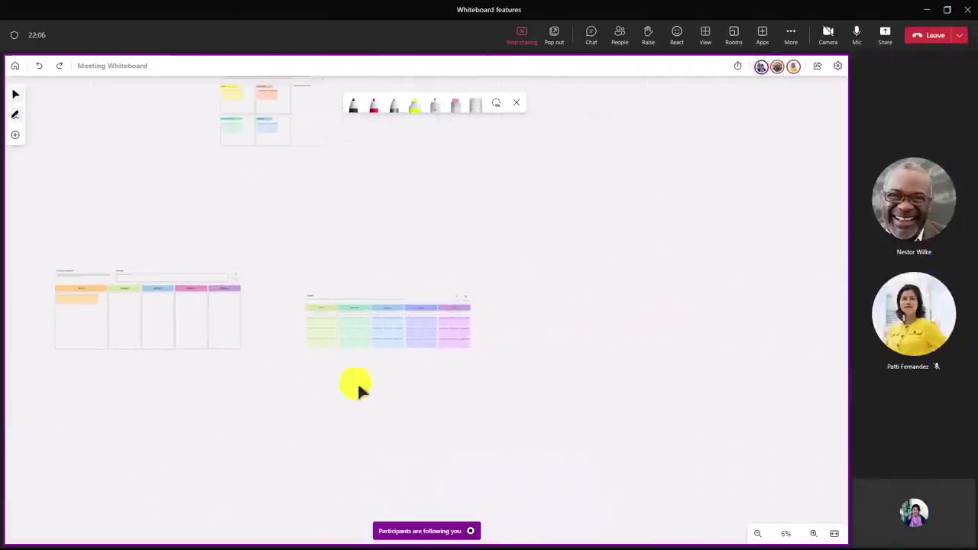
pyautogui.scroll(5, 336, 335)
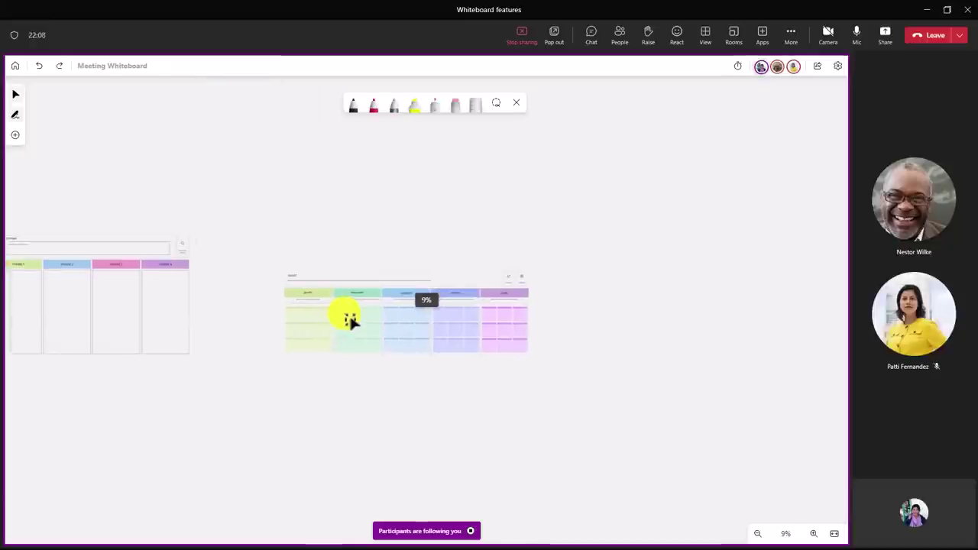
pyautogui.scroll(4, 362, 320)
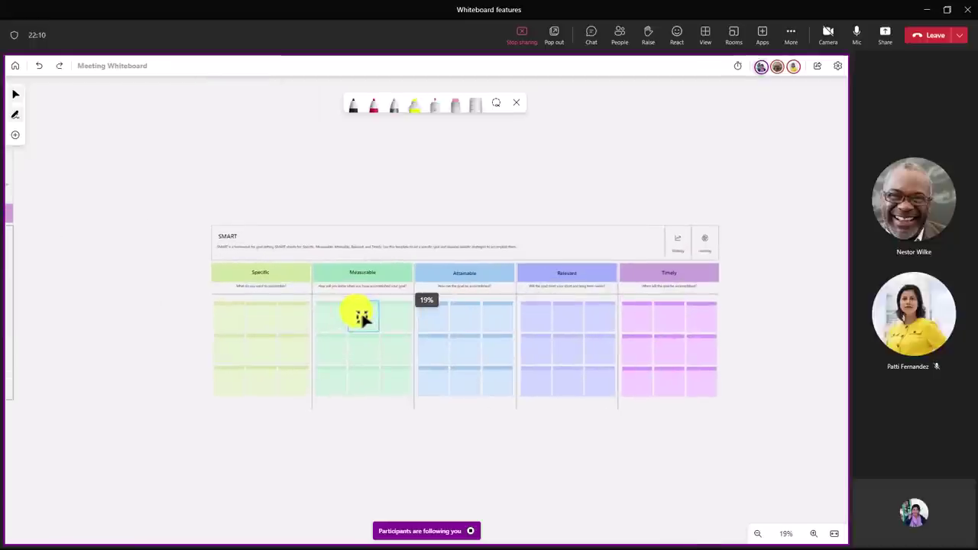
pyautogui.scroll(2, 362, 320)
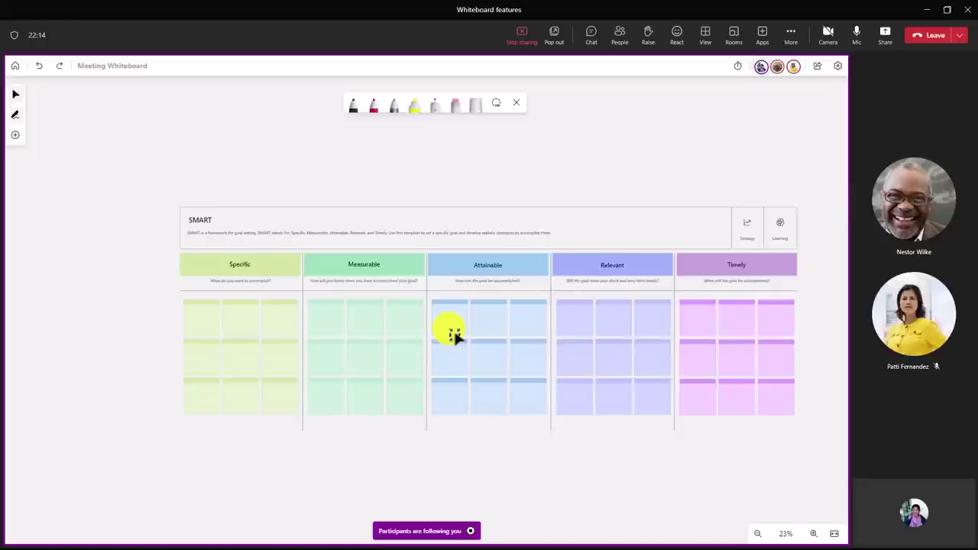
pyautogui.scroll(4, 453, 334)
pyautogui.scroll(1, 457, 336)
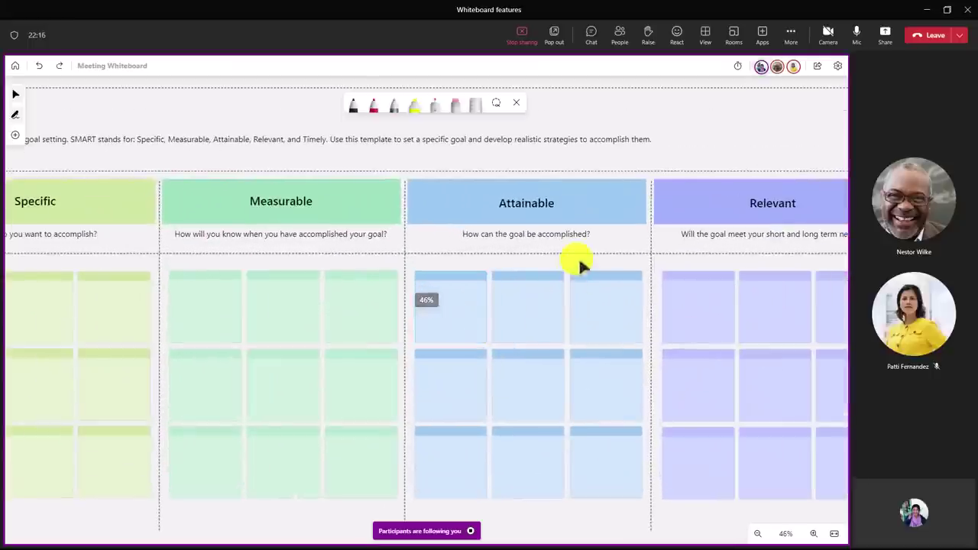
pyautogui.click(451, 305)
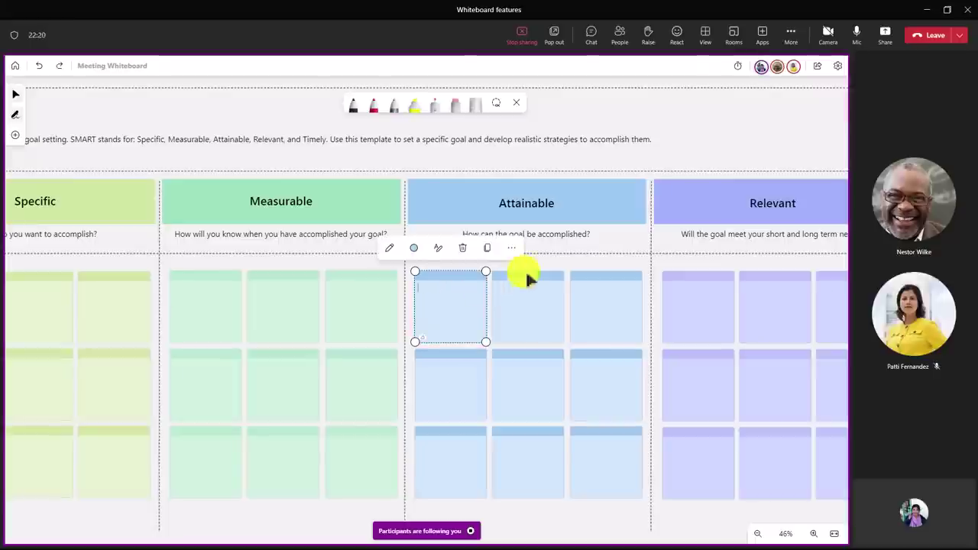
pyautogui.click(545, 268)
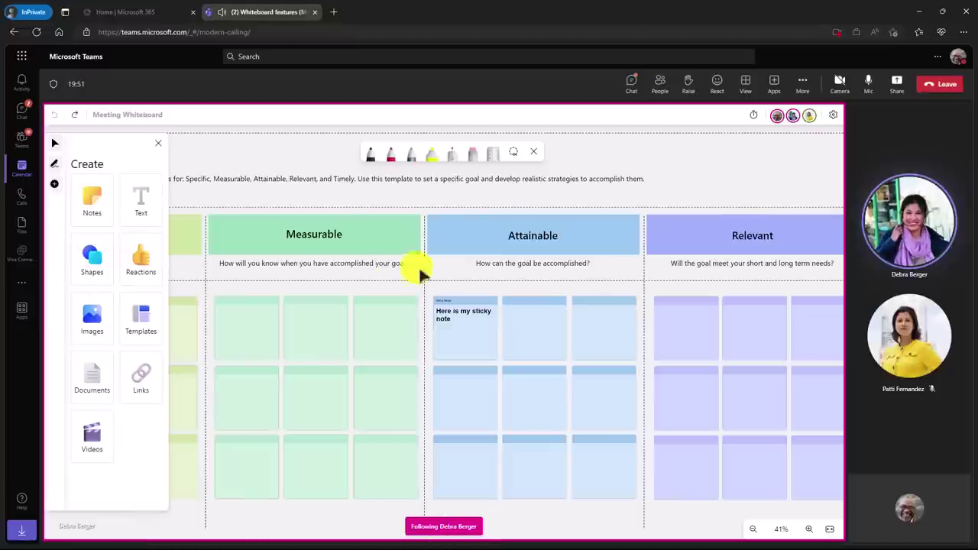
# Step: In the participant's session, leave the presenter's view to look at another template, and resume following the presenter
pyautogui.scroll(-5, 413, 277)
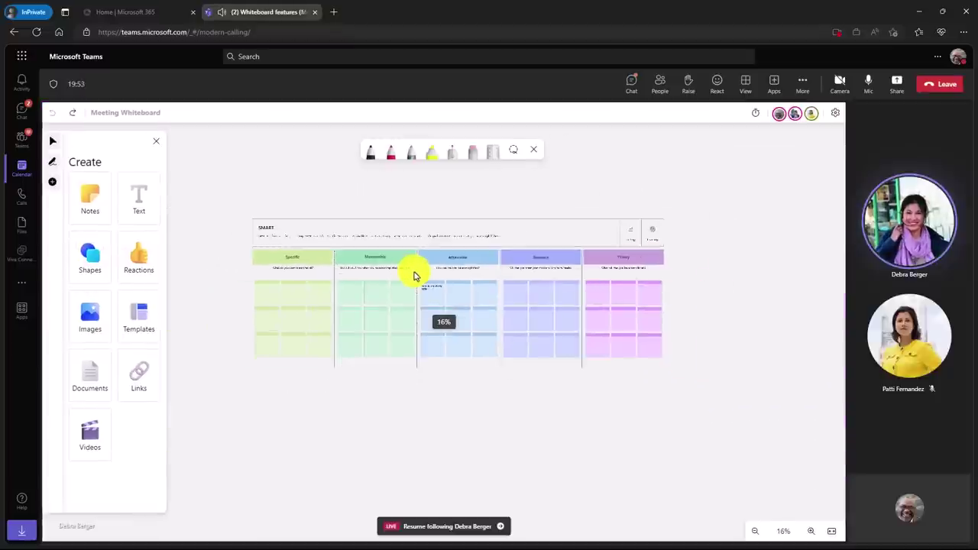
pyautogui.scroll(-2, 415, 275)
pyautogui.moveTo(242, 198); pyautogui.dragTo(533, 374)
pyautogui.moveTo(468, 255); pyautogui.dragTo(359, 450)
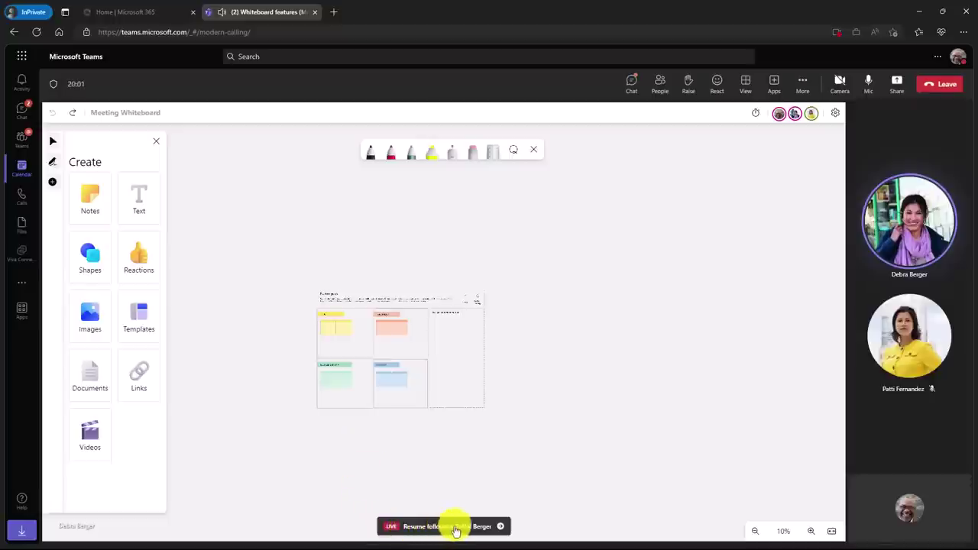
pyautogui.click(502, 530)
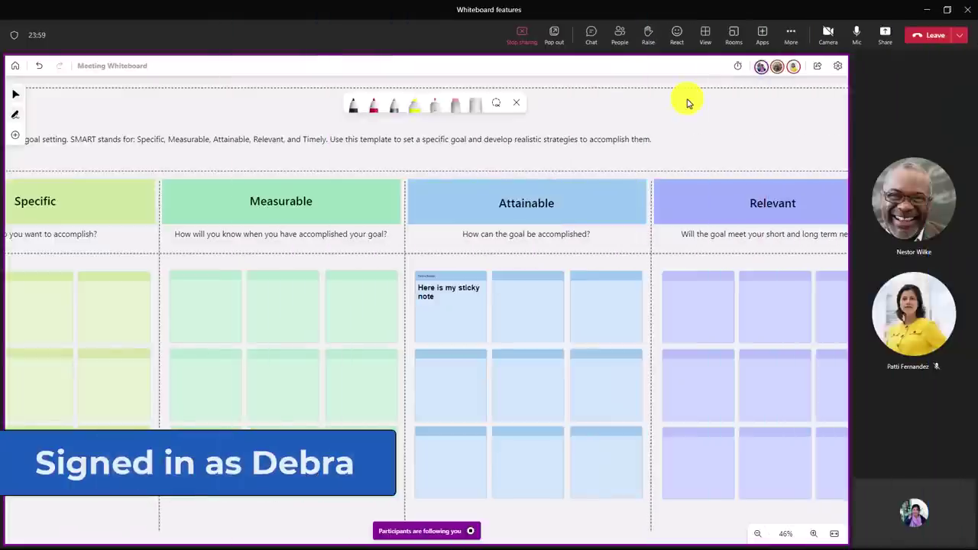
# Step: In the presenter's session, end Follow me for all participants
pyautogui.click(762, 67)
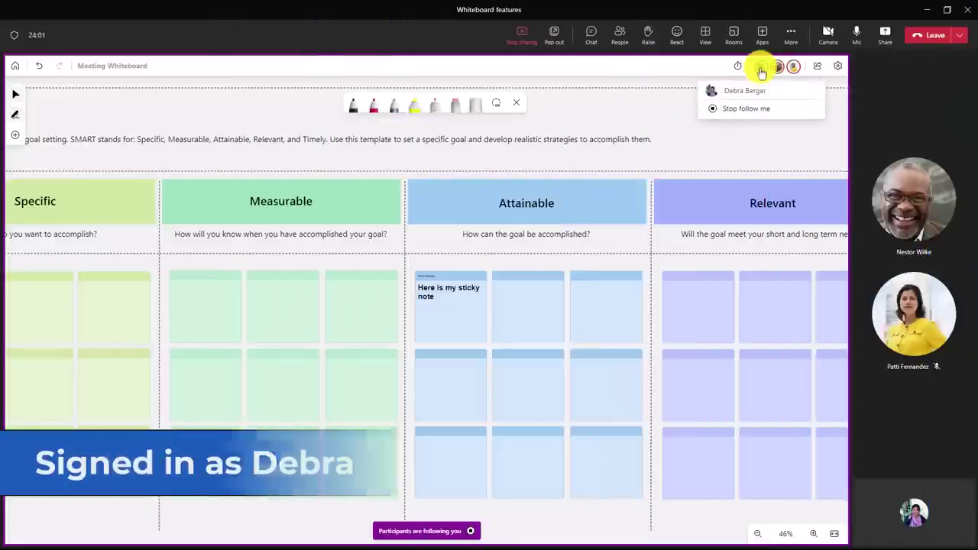
pyautogui.click(736, 111)
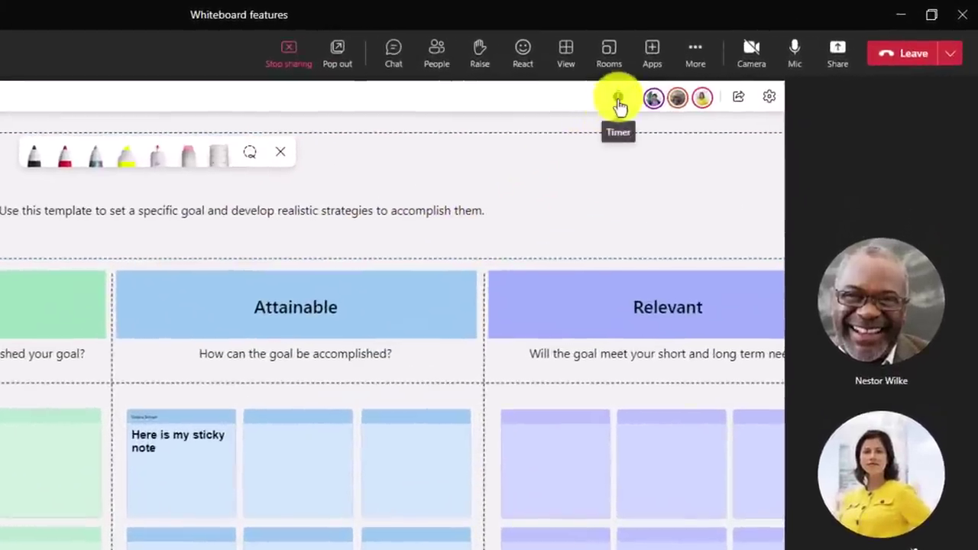
# Step: Bring up the whiteboard timer and set it to 03:00
pyautogui.click(619, 102)
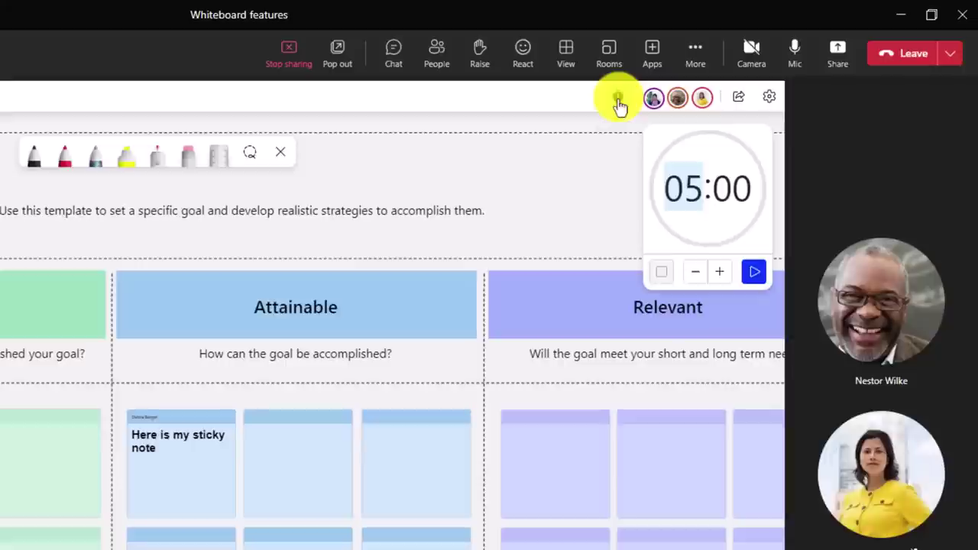
pyautogui.click(702, 276)
pyautogui.click(700, 275)
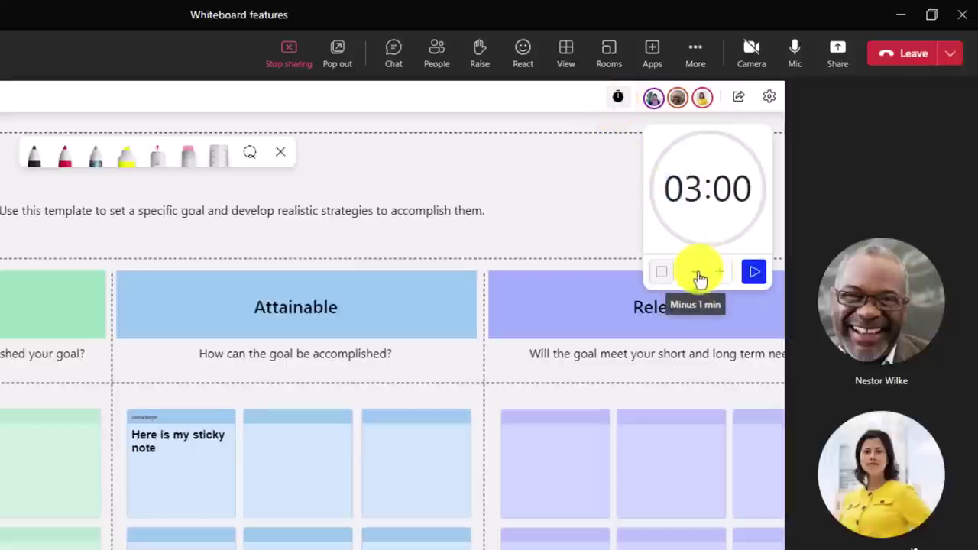
# Step: Run the three-minute whiteboard timer with a pause and one added minute, and stop it
pyautogui.click(755, 273)
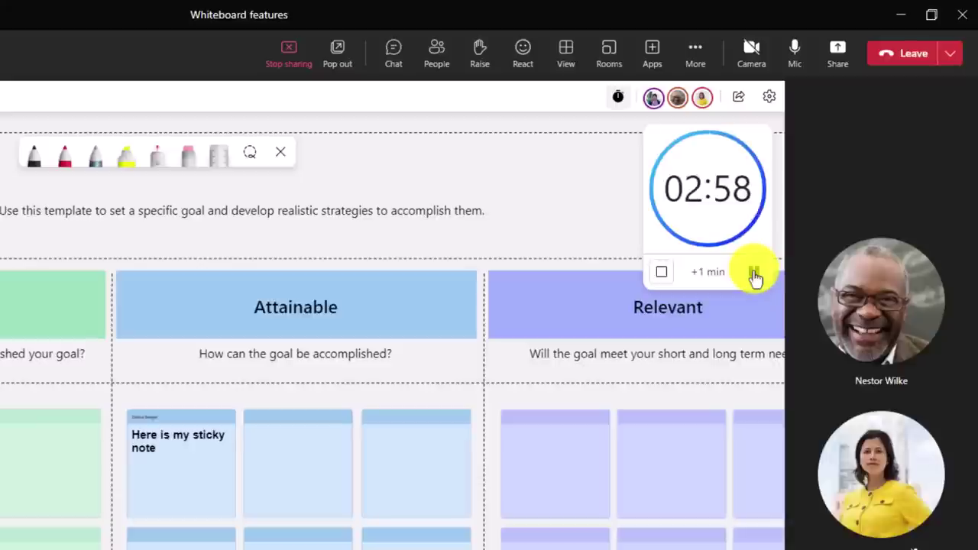
pyautogui.click(754, 275)
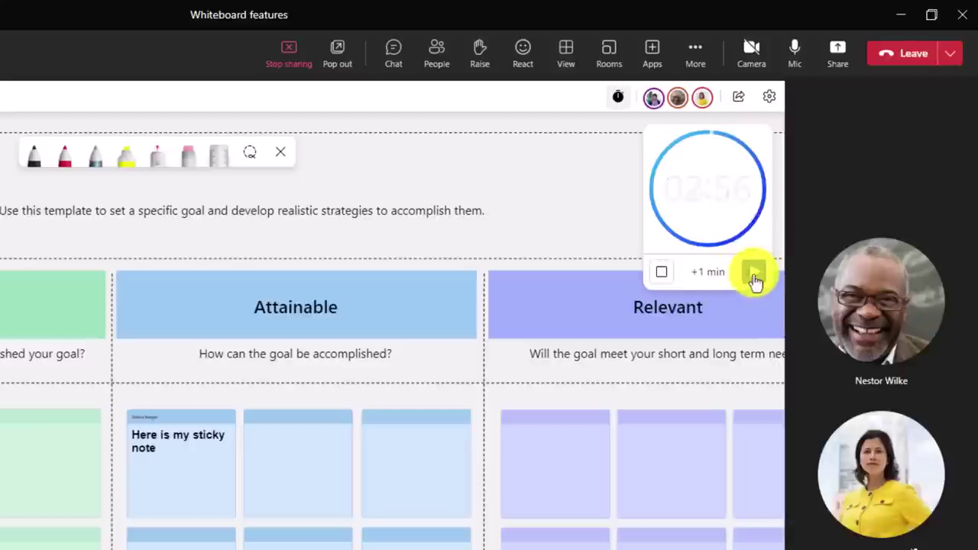
pyautogui.click(753, 275)
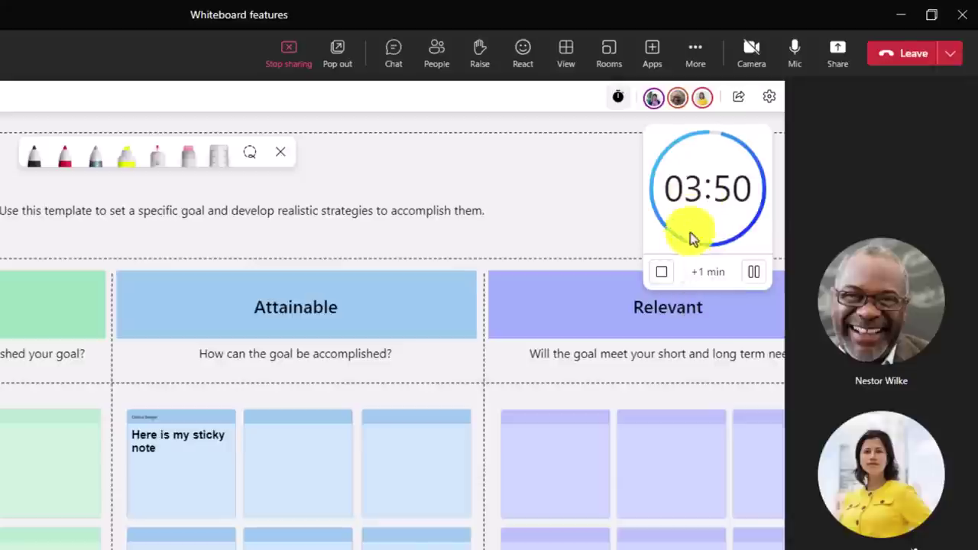
pyautogui.click(662, 272)
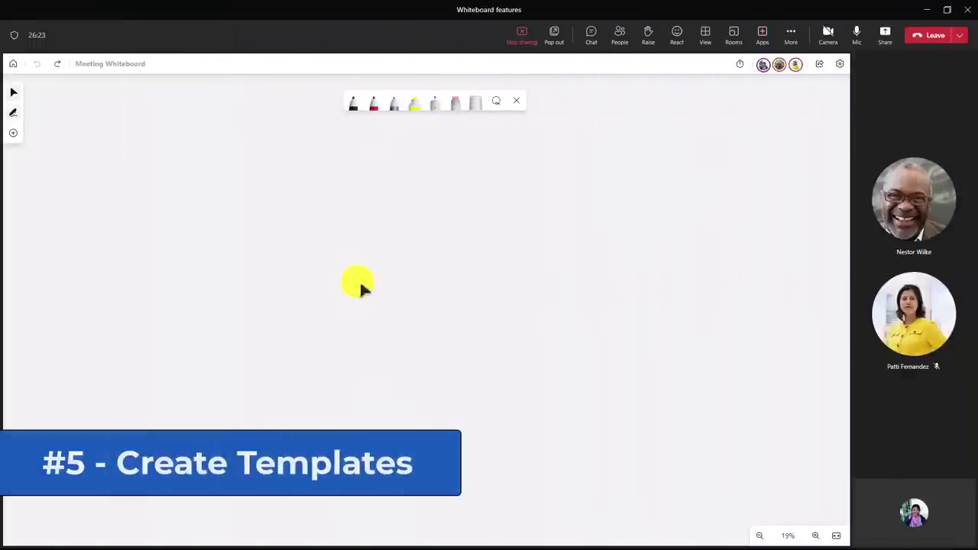
# Step: Save the current whiteboard's TPS content as a custom template named "TPS Report Template"
pyautogui.click(13, 133)
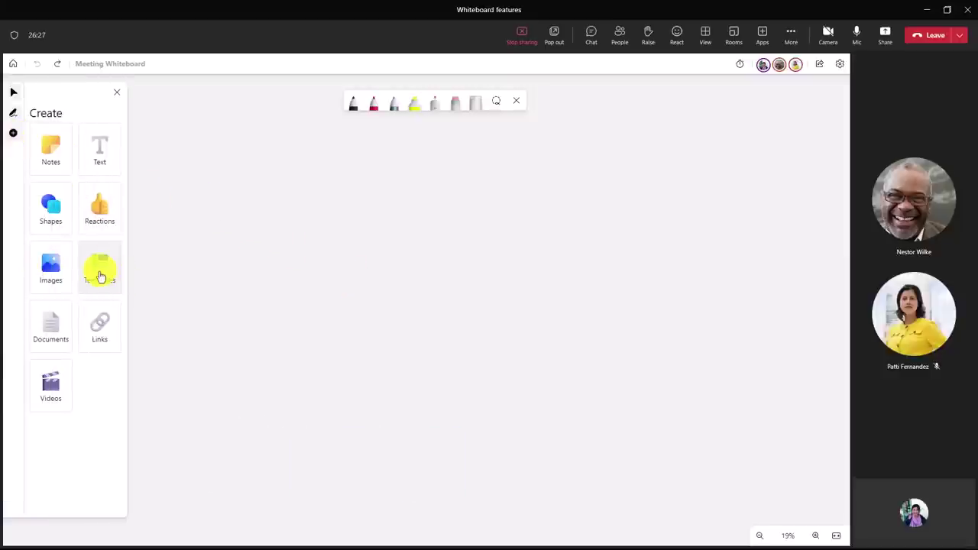
pyautogui.click(99, 277)
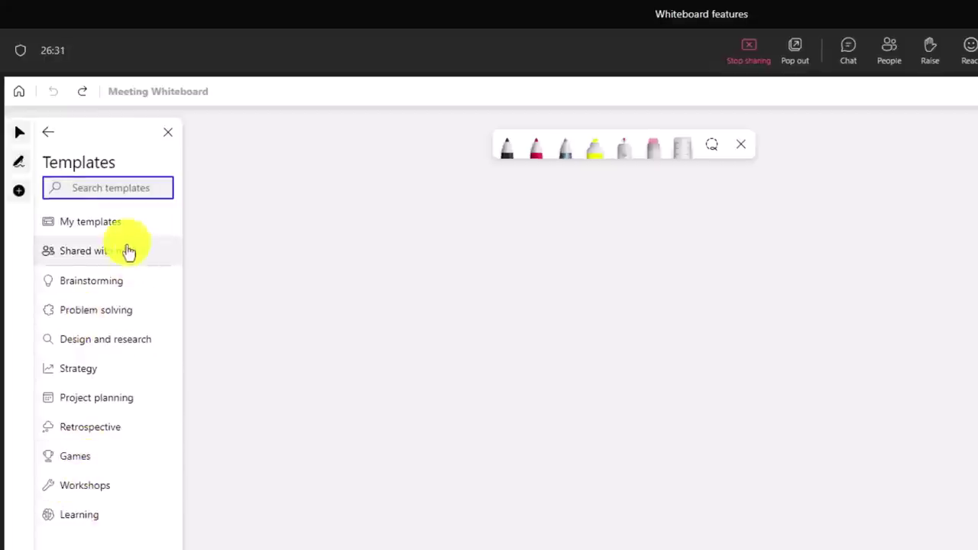
pyautogui.click(87, 224)
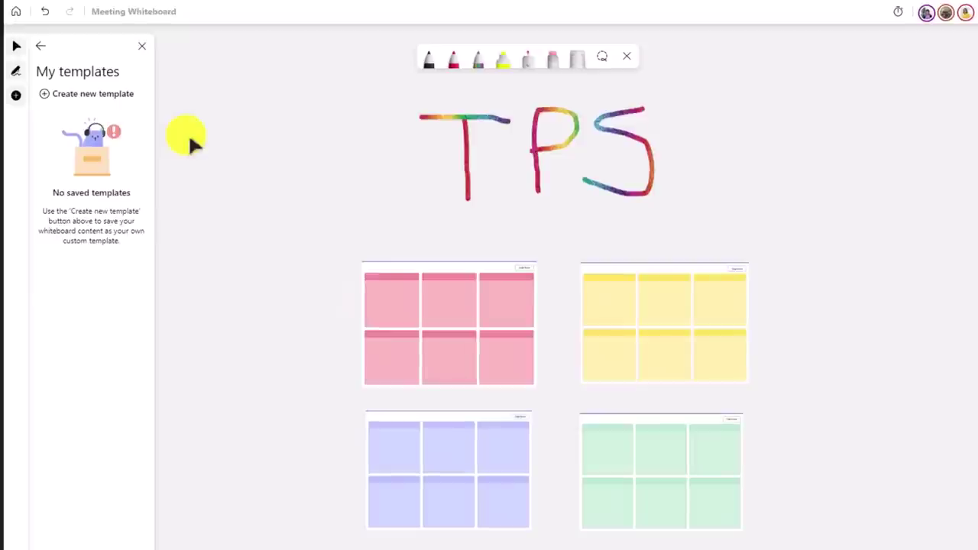
pyautogui.click(86, 97)
pyautogui.hotkey('ctrl', 'a')
pyautogui.write('TPS Report Template')
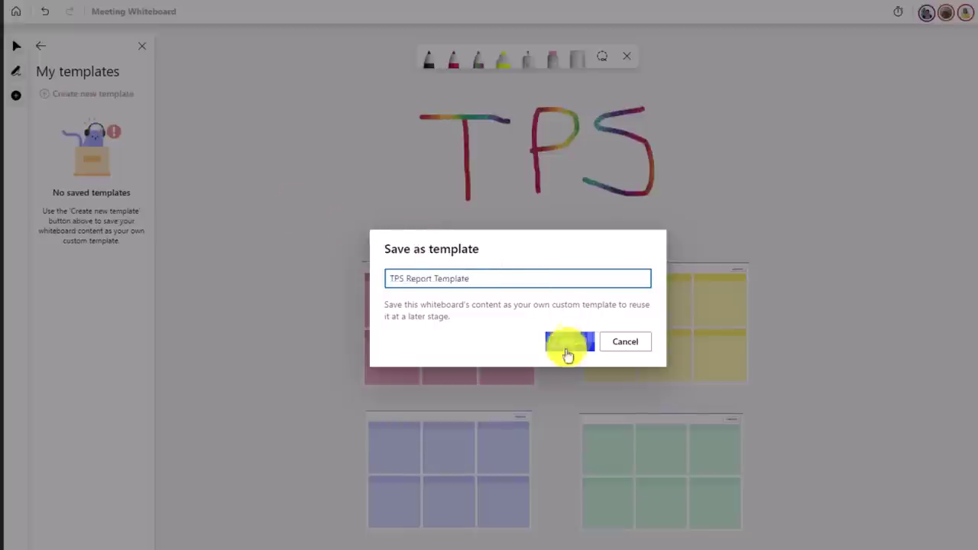
pyautogui.click(591, 346)
pyautogui.click(626, 332)
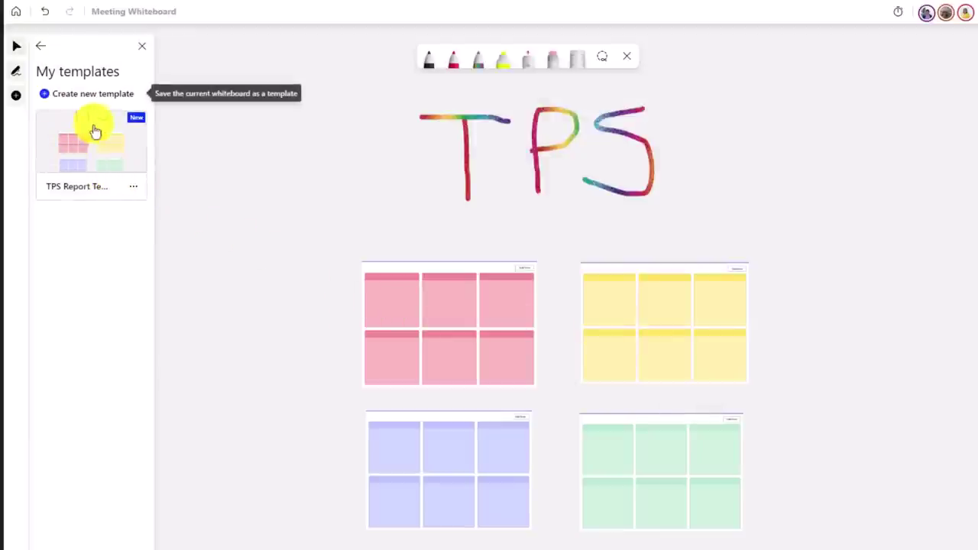
# Step: Share the TPS Report Template by sending a meeting participant an edit link, and close the sharing dialog
pyautogui.click(133, 190)
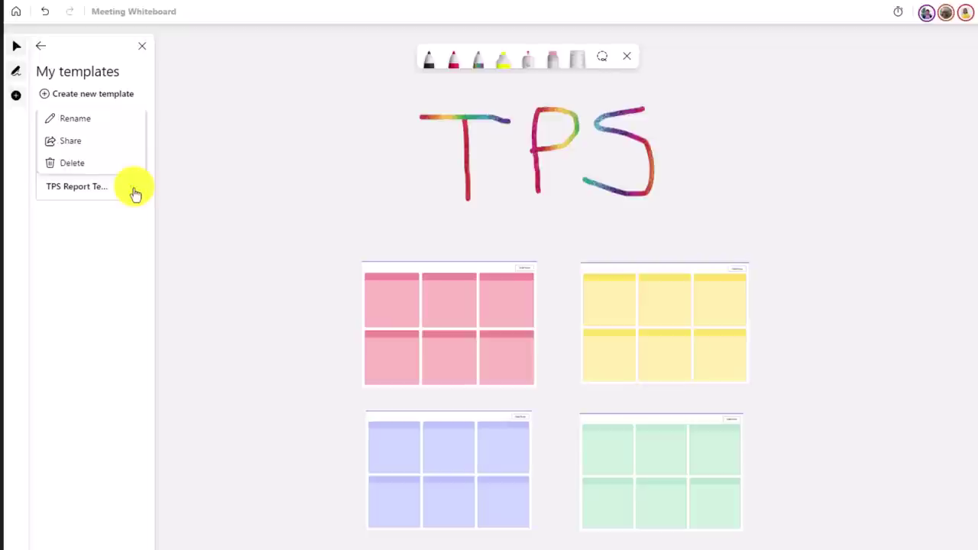
pyautogui.click(81, 143)
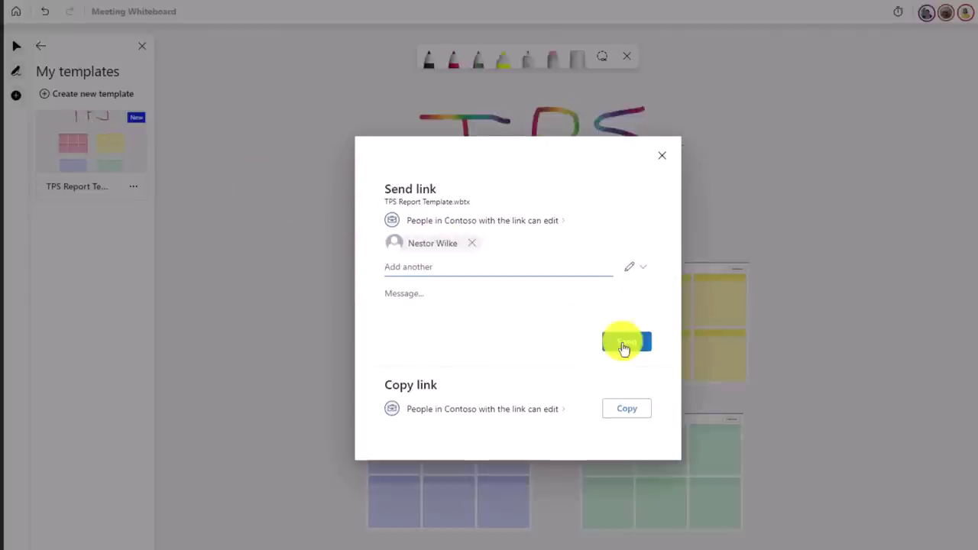
pyautogui.click(624, 344)
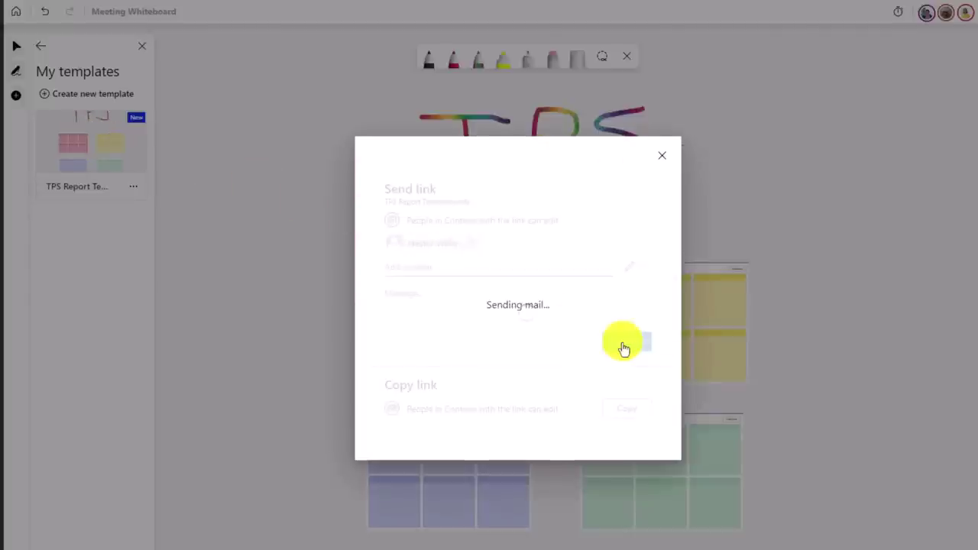
pyautogui.click(662, 249)
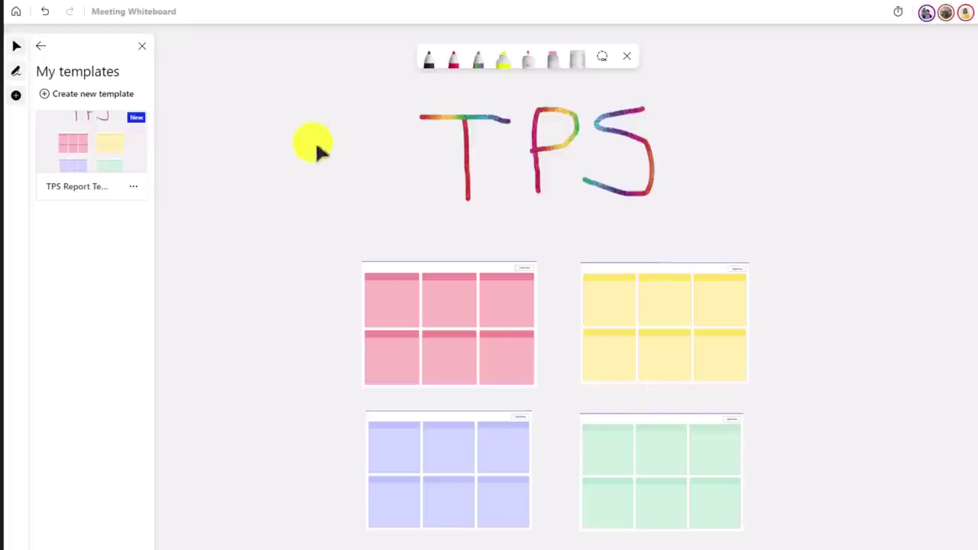
# Step: Search the templates for "Brainstorm" and place the Brainstorm workshop template on the empty canvas to the right of the TPS board
pyautogui.click(42, 48)
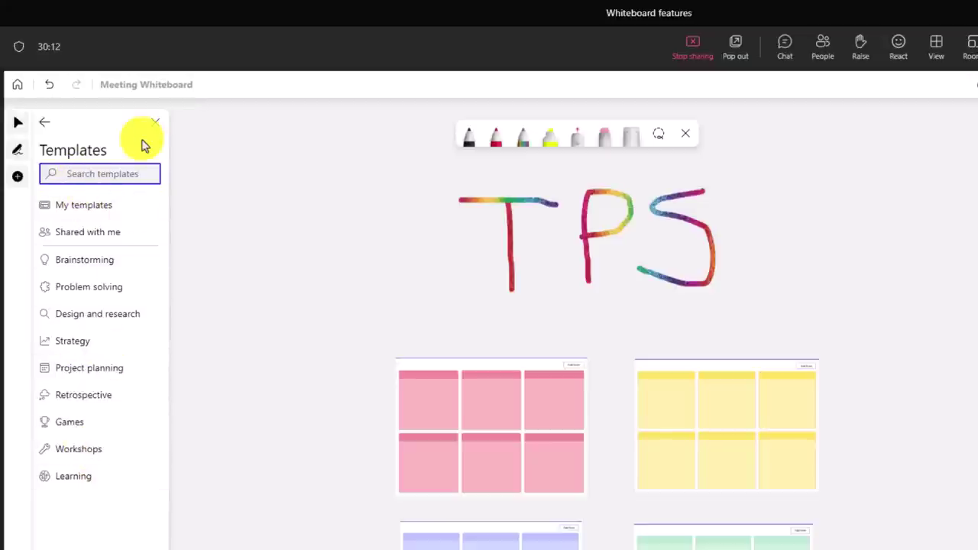
pyautogui.write('storm')
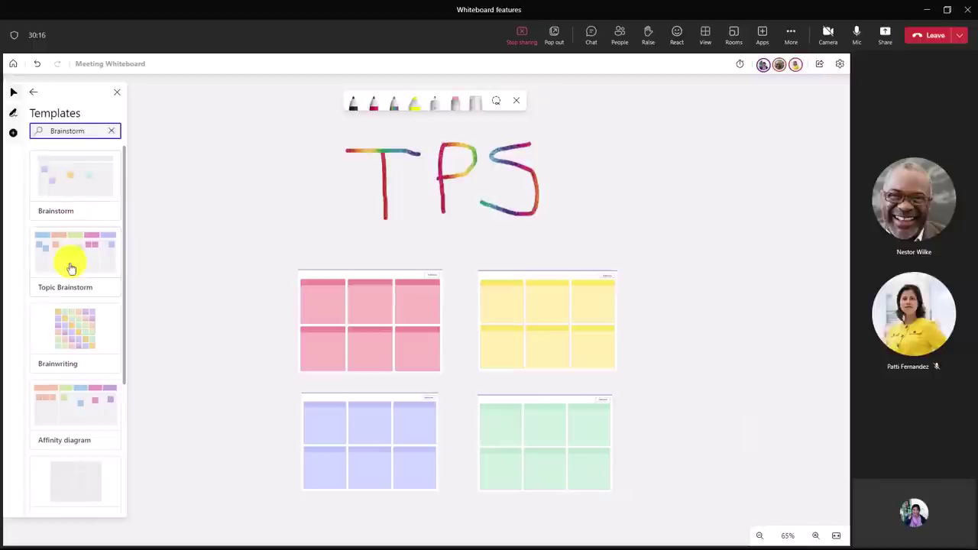
pyautogui.scroll(-5, 80, 363)
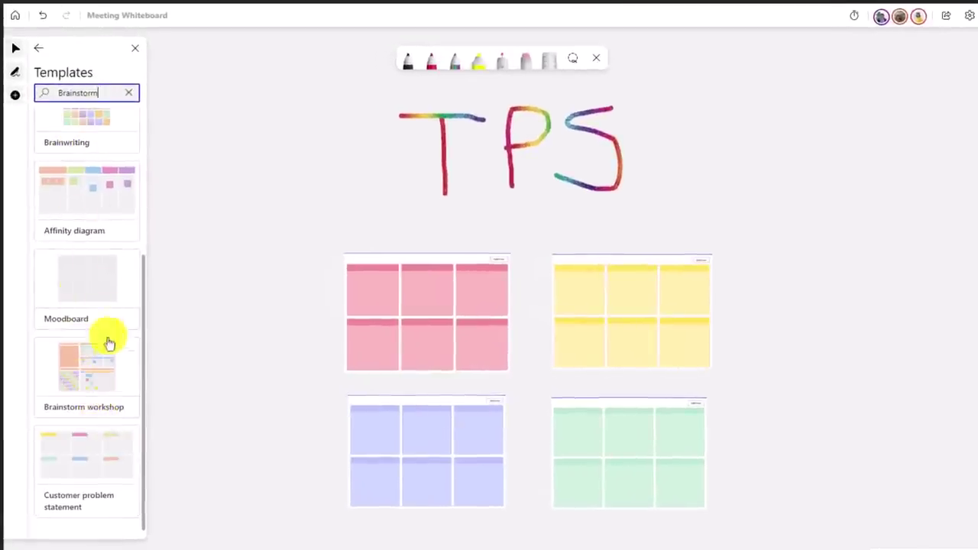
pyautogui.click(88, 377)
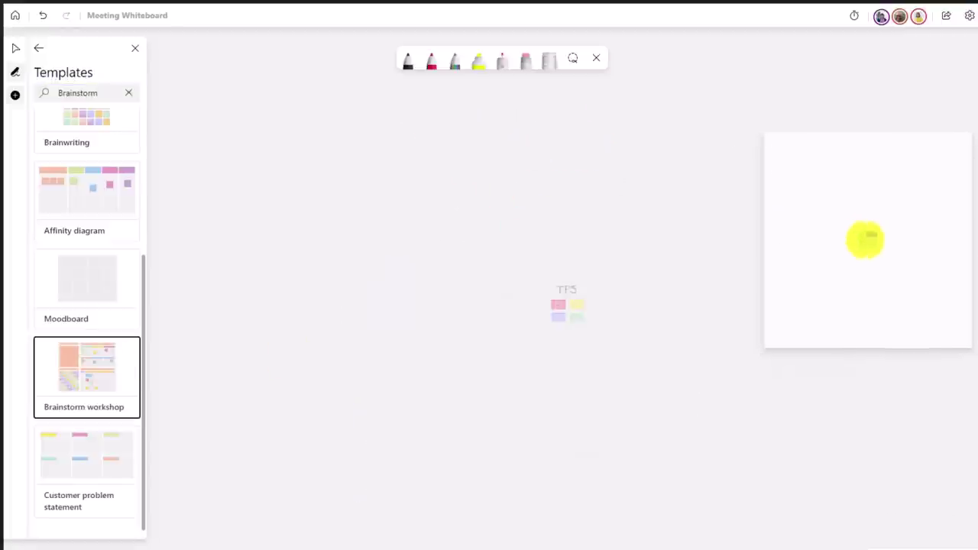
pyautogui.click(811, 244)
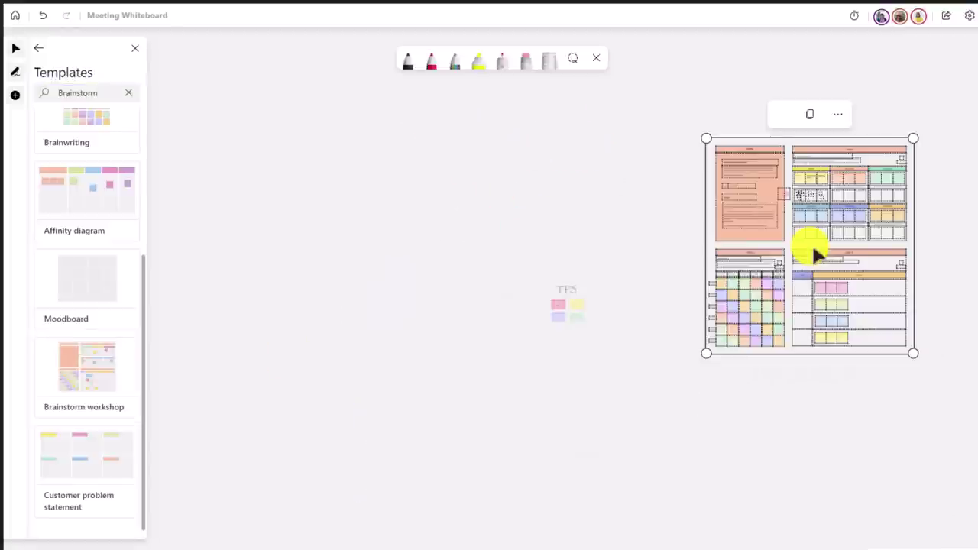
pyautogui.scroll(1, 808, 241)
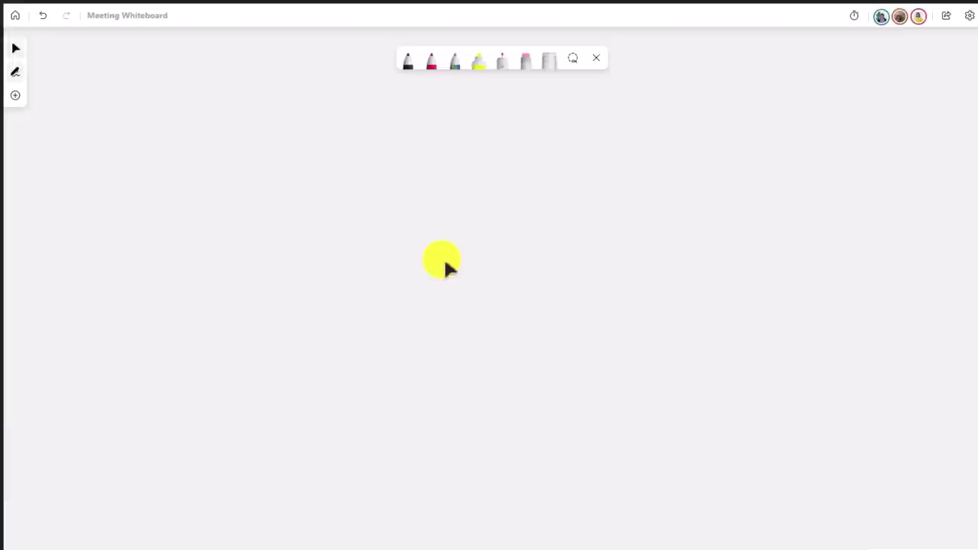
# Step: Paste the copied YouTube link to the "Microsoft 365 Copilot announcement" video onto the blank canvas and deselect it
pyautogui.hotkey('ctrl', 'v')
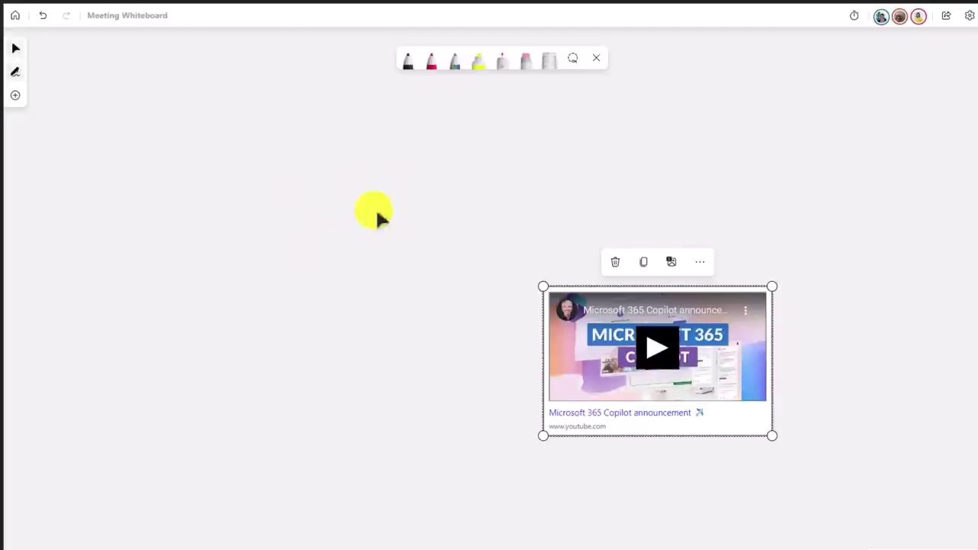
pyautogui.click(375, 219)
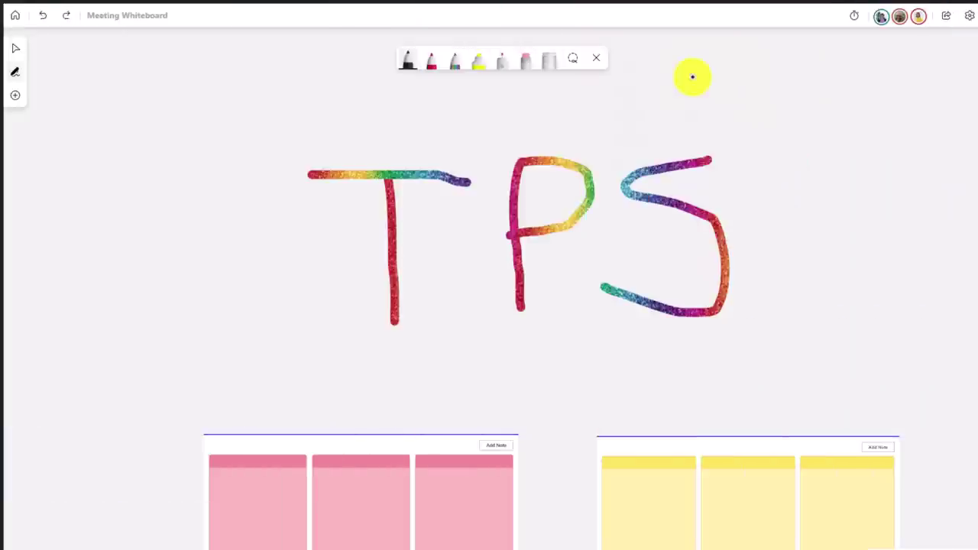
# Step: Erase parts of the crossbar and stem of the letter T in the handwritten TPS heading
pyautogui.click(526, 67)
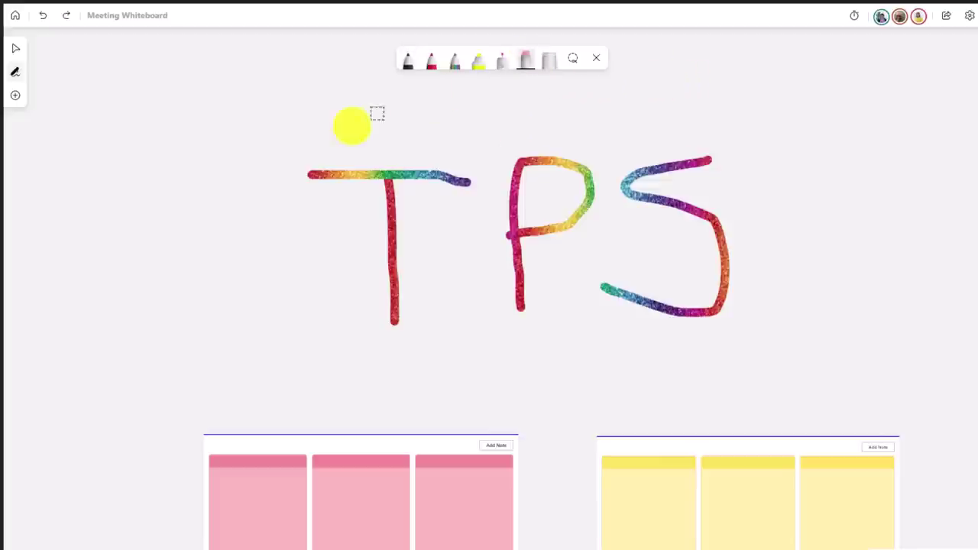
pyautogui.moveTo(305, 187)
pyautogui.mouseDown()
pyautogui.moveTo(329, 159)
pyautogui.moveTo(368, 161)
pyautogui.mouseUp()
pyautogui.moveTo(339, 209)
pyautogui.mouseDown()
pyautogui.moveTo(406, 171)
pyautogui.moveTo(404, 253)
pyautogui.moveTo(441, 243)
pyautogui.moveTo(548, 297)
pyautogui.moveTo(664, 170)
pyautogui.moveTo(729, 232)
pyautogui.moveTo(630, 339)
pyautogui.moveTo(436, 201)
pyautogui.moveTo(375, 234)
pyautogui.moveTo(401, 249)
pyautogui.mouseUp()
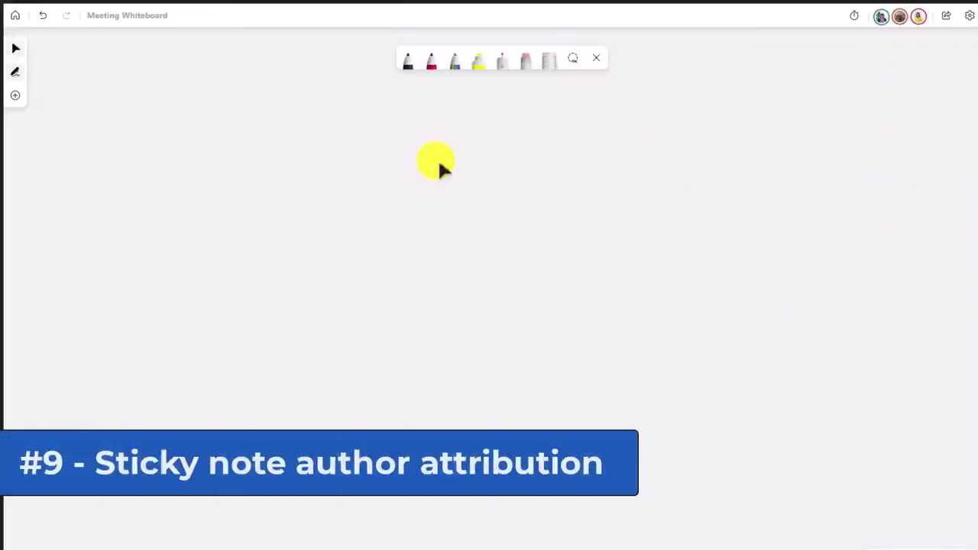
# Step: Add a yellow sticky note reading "TPS Reports are amazing!" to the blank area of the whiteboard
pyautogui.click(15, 95)
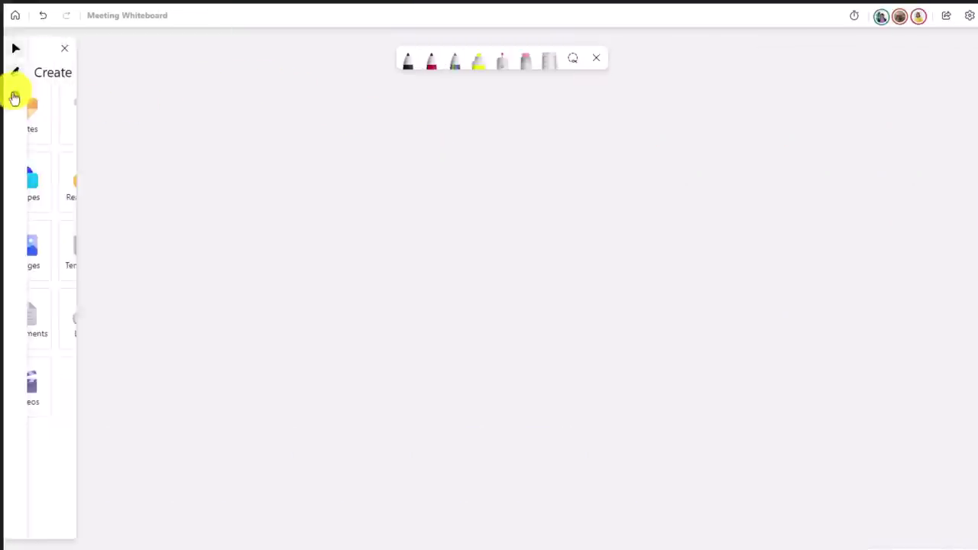
pyautogui.click(55, 113)
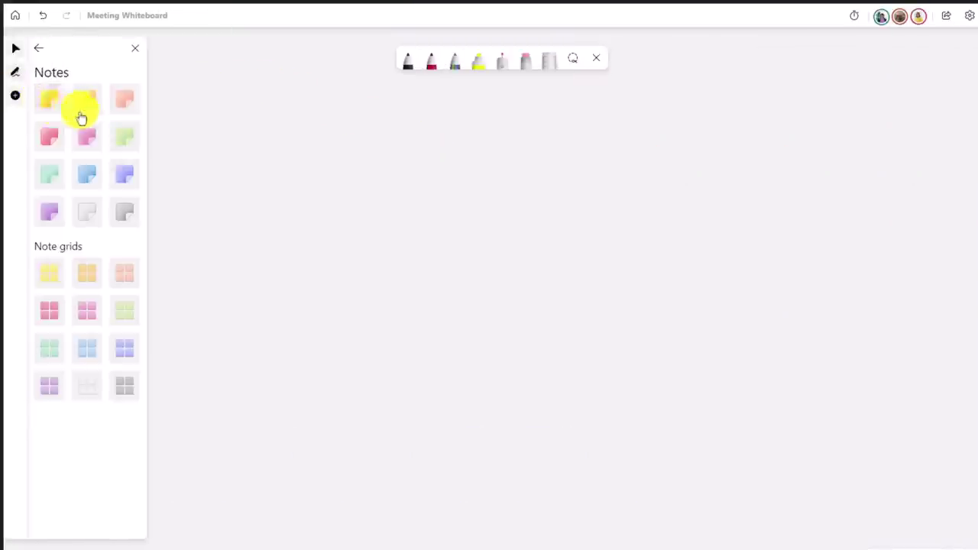
pyautogui.click(49, 107)
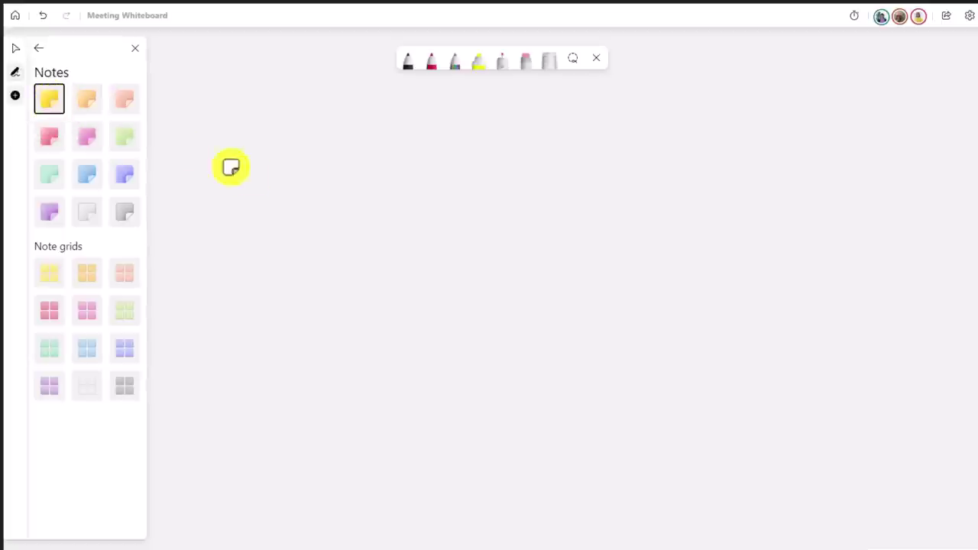
pyautogui.click(430, 212)
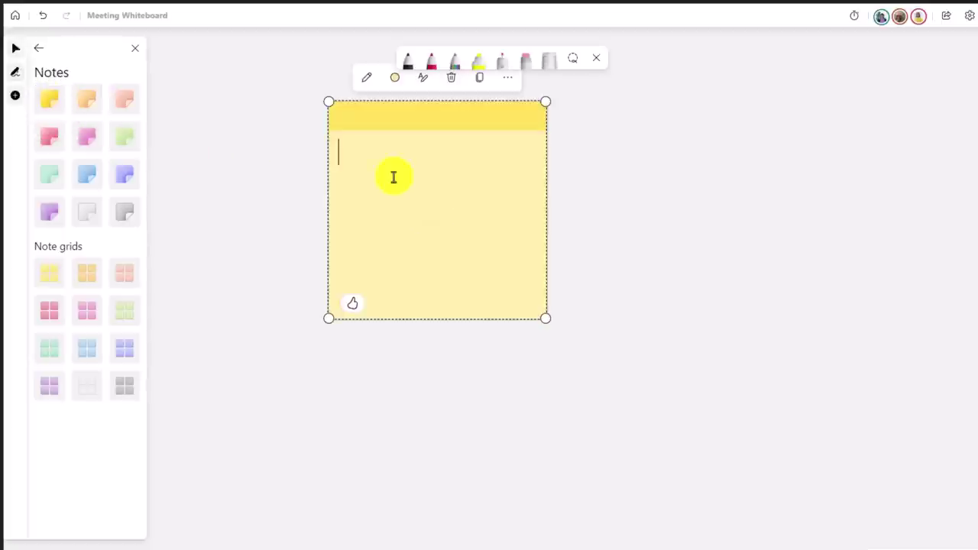
pyautogui.write('TPS Reports are amazing!')
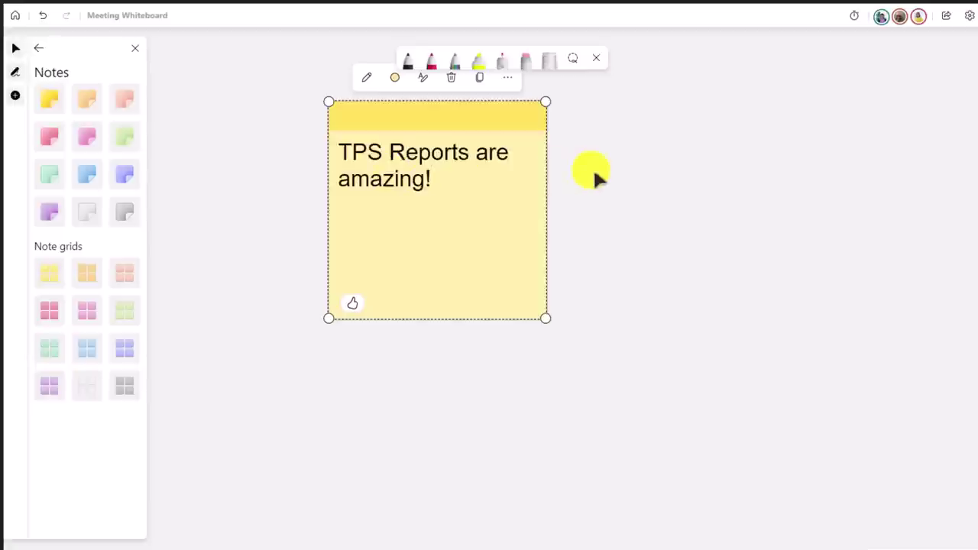
pyautogui.click(594, 176)
# Step: Check the author and last-edit details of the yellow, red and pink sticky notes
pyautogui.moveTo(345, 117)
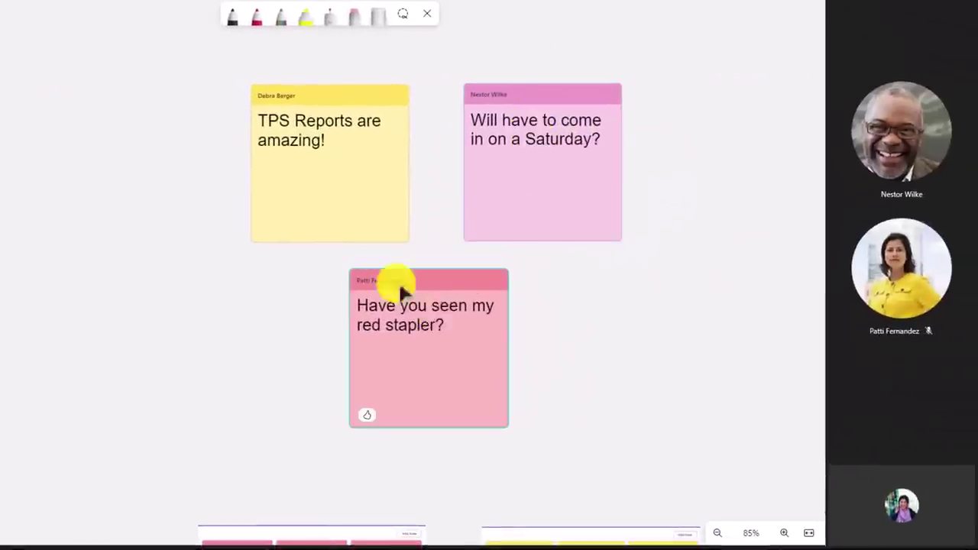
pyautogui.moveTo(380, 284)
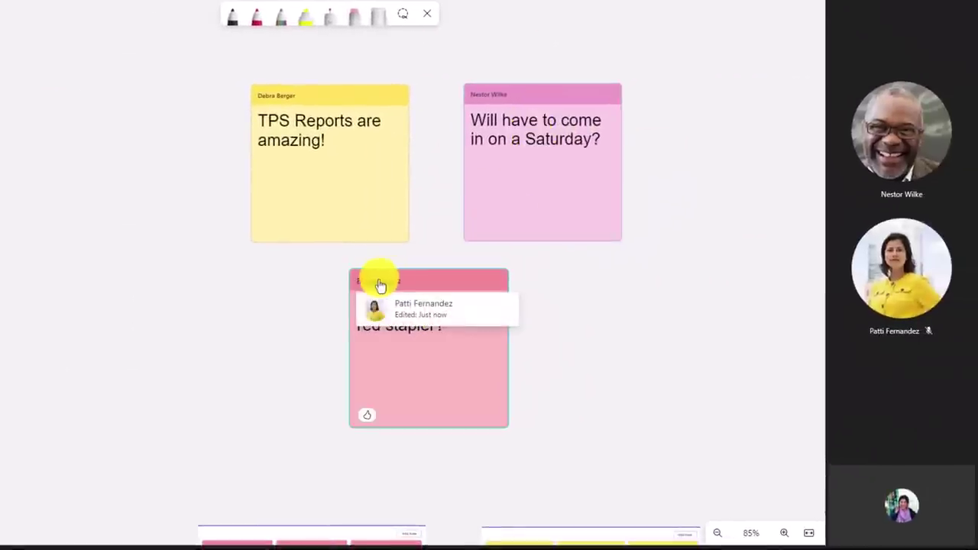
pyautogui.moveTo(487, 101)
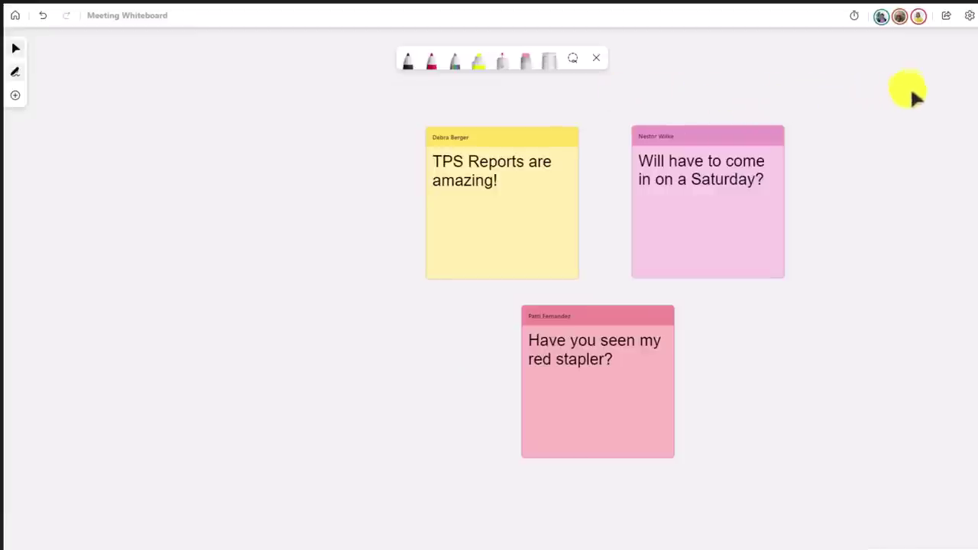
# Step: Turn off the display of note authors for the whiteboard and close the settings
pyautogui.click(969, 27)
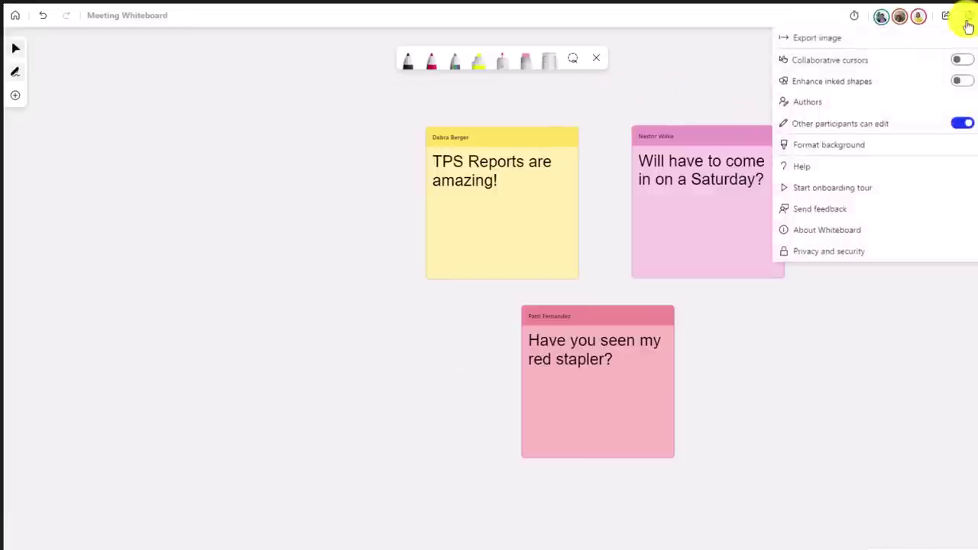
pyautogui.click(876, 105)
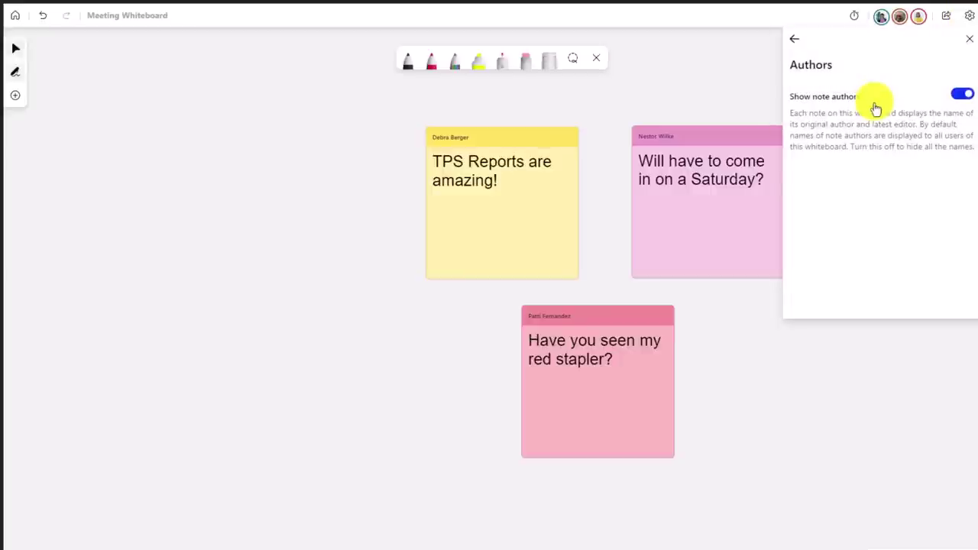
pyautogui.click(961, 97)
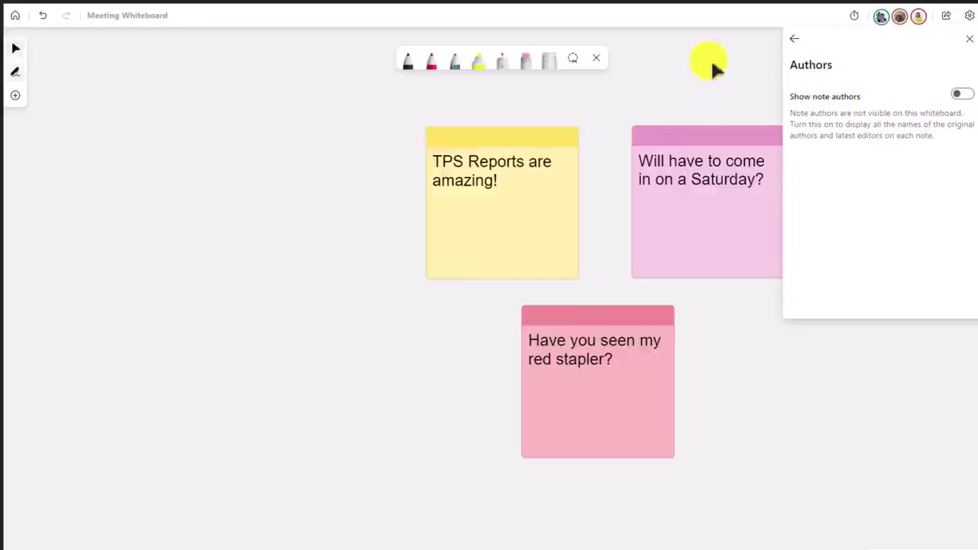
pyautogui.click(673, 95)
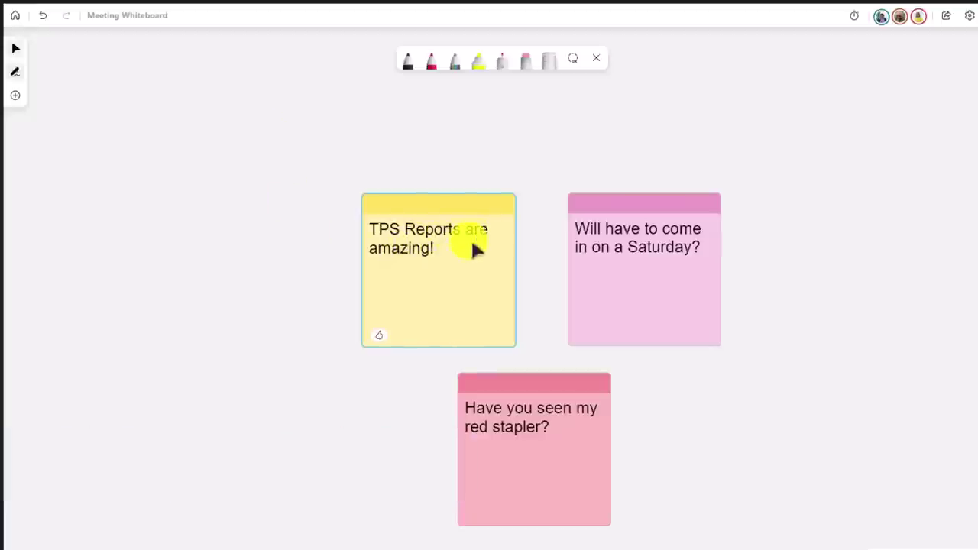
# Step: Format the word "TPS" on the yellow sticky note as bold, italic and underlined
pyautogui.click(431, 243)
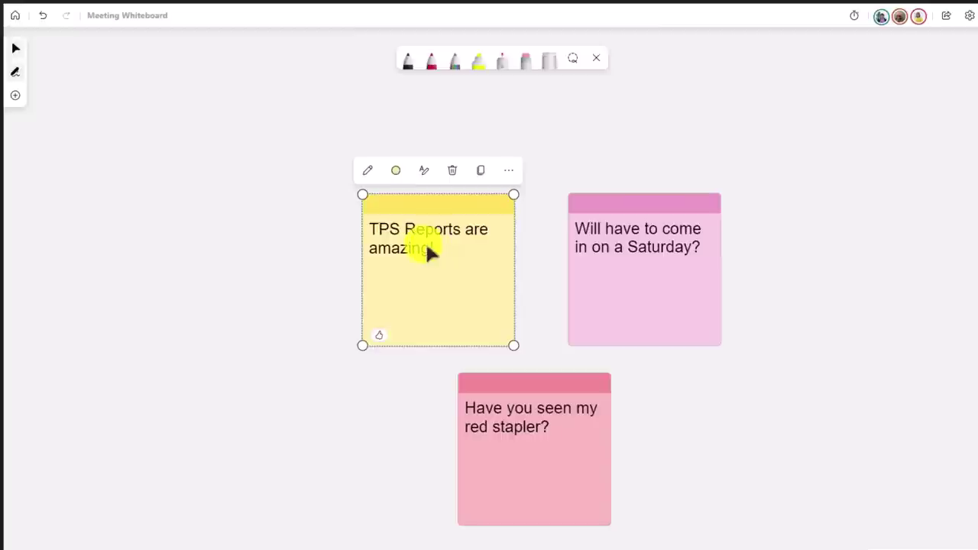
pyautogui.doubleClick(380, 228)
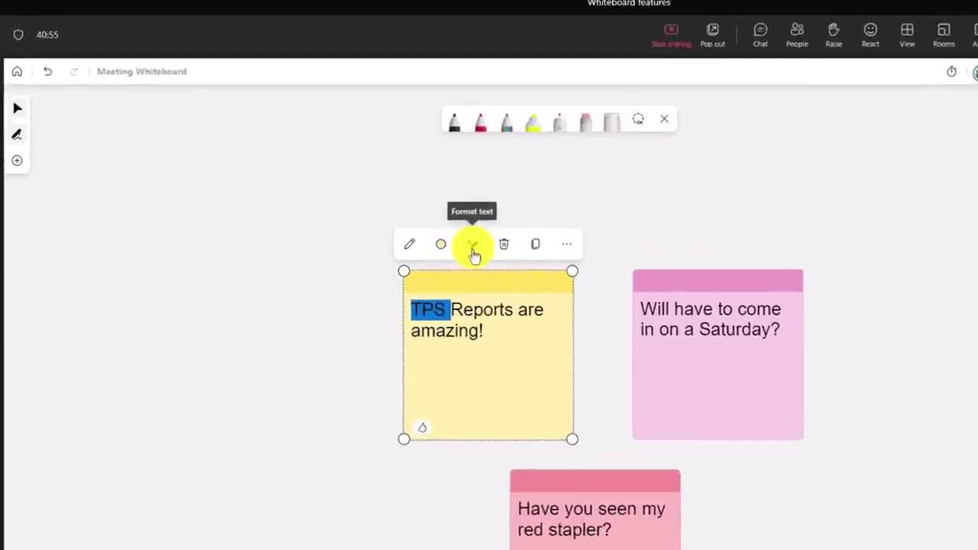
pyautogui.click(473, 246)
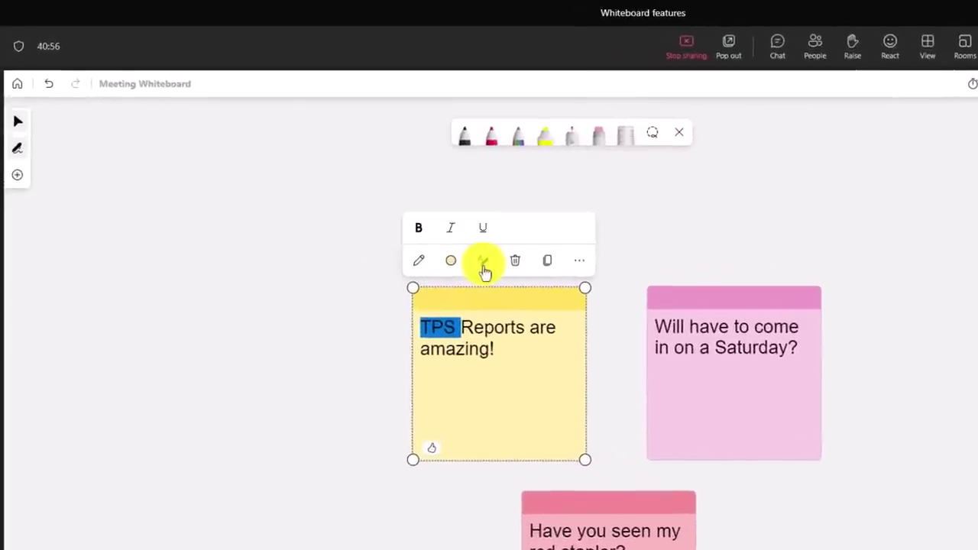
pyautogui.click(417, 229)
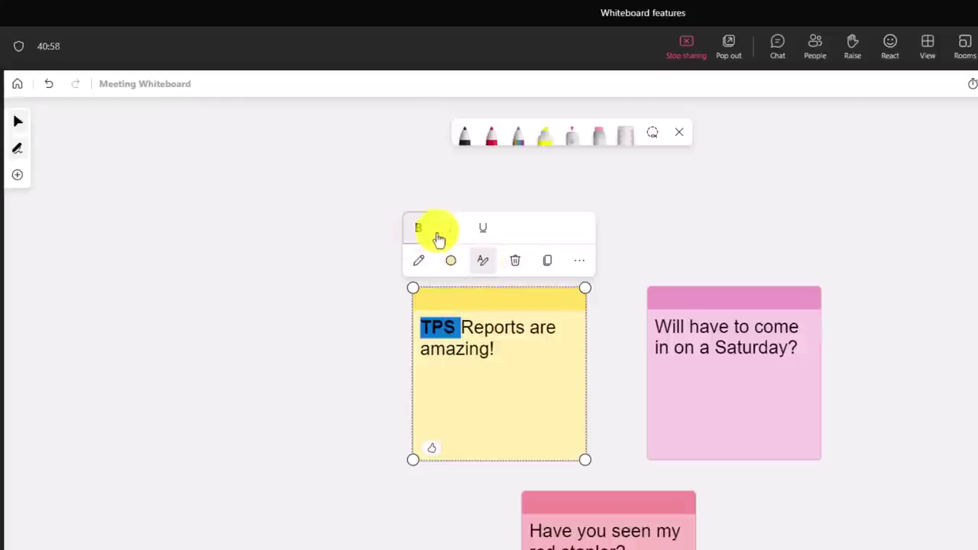
pyautogui.click(454, 232)
pyautogui.click(483, 227)
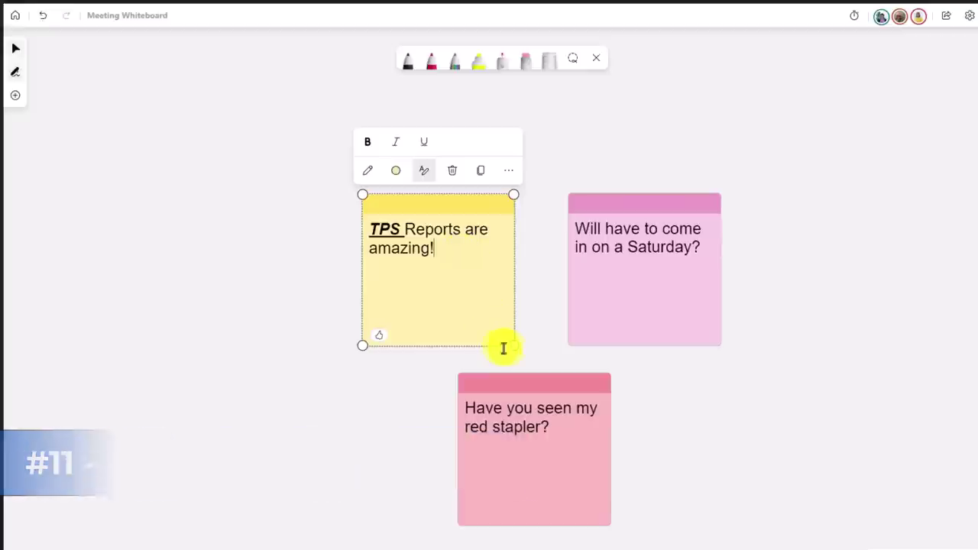
# Step: Resize the three sticky notes, making the yellow one slightly smaller, the pink one larger and the red one very small
pyautogui.moveTo(509, 344); pyautogui.dragTo(484, 390)
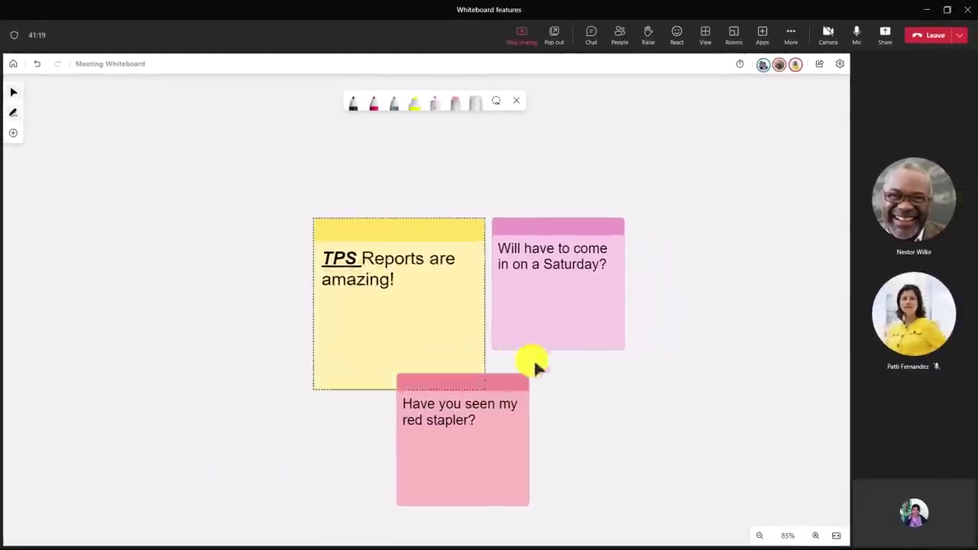
pyautogui.moveTo(535, 366); pyautogui.dragTo(461, 296)
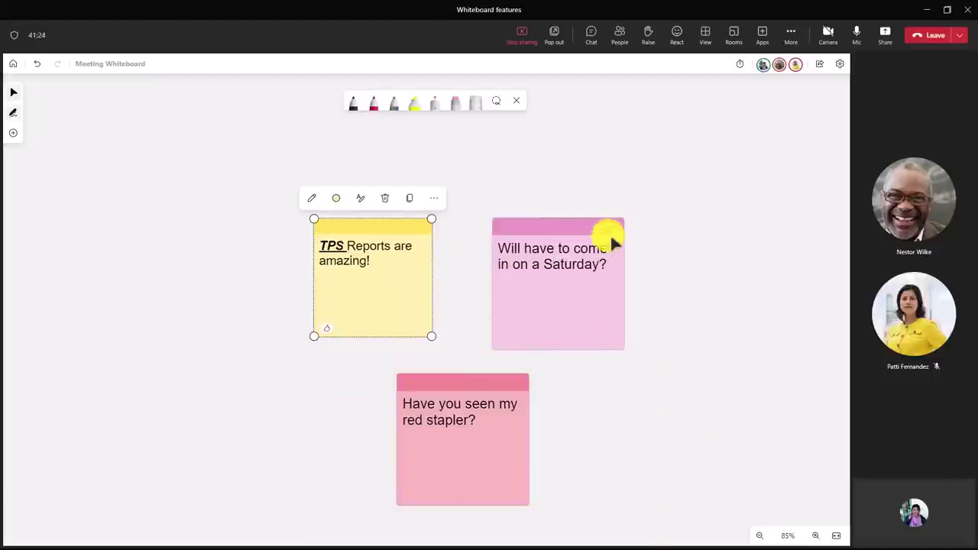
pyautogui.click(608, 261)
pyautogui.moveTo(626, 217); pyautogui.dragTo(737, 153)
pyautogui.click(428, 405)
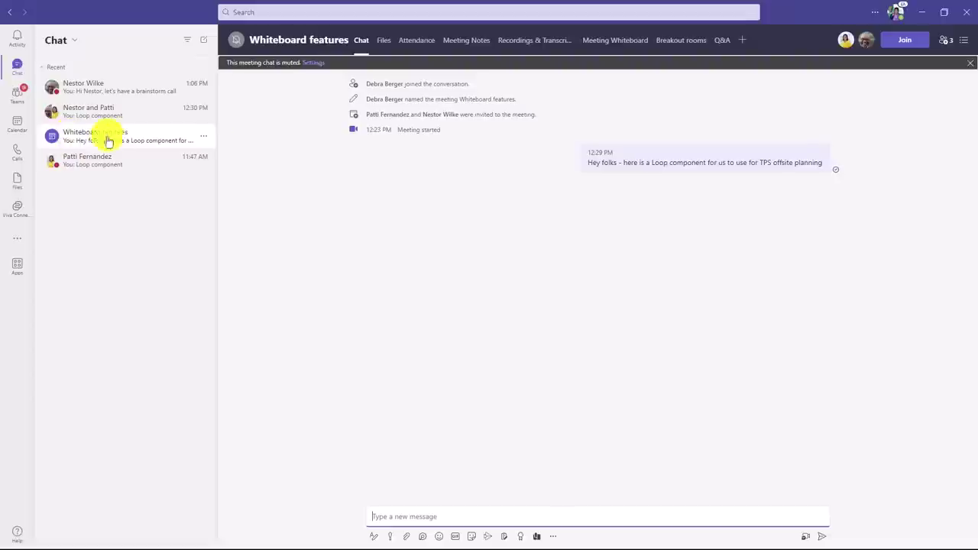
# Step: Open the meeting whiteboard from the Whiteboard features chat and look over the sticky notes and templates saved on it
pyautogui.click(618, 42)
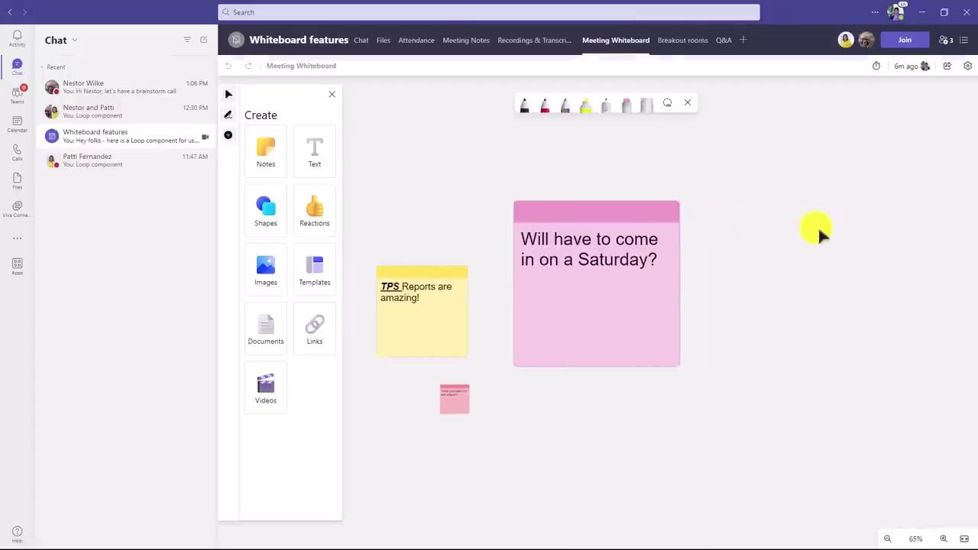
pyautogui.scroll(-5, 818, 227)
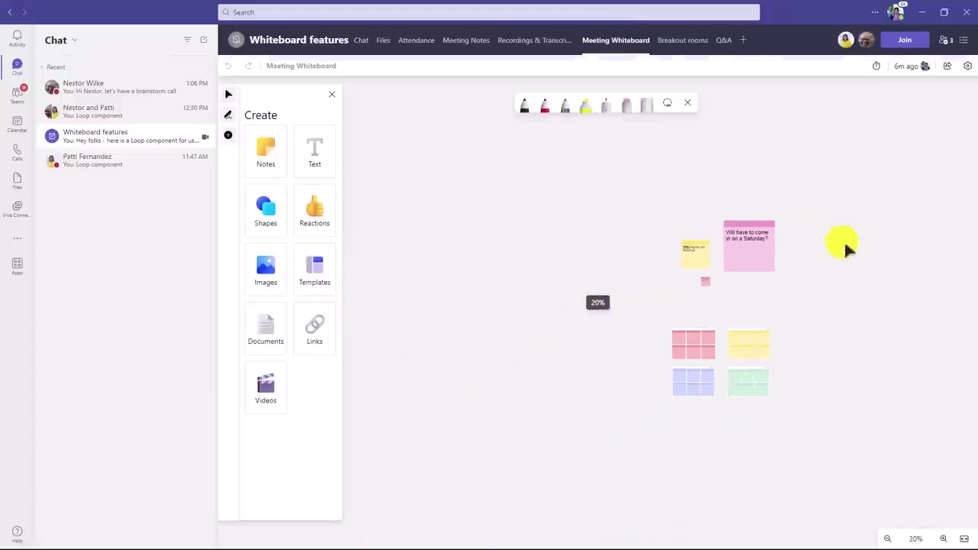
pyautogui.hscroll(5, 844, 240)
pyautogui.scroll(-1, 852, 257)
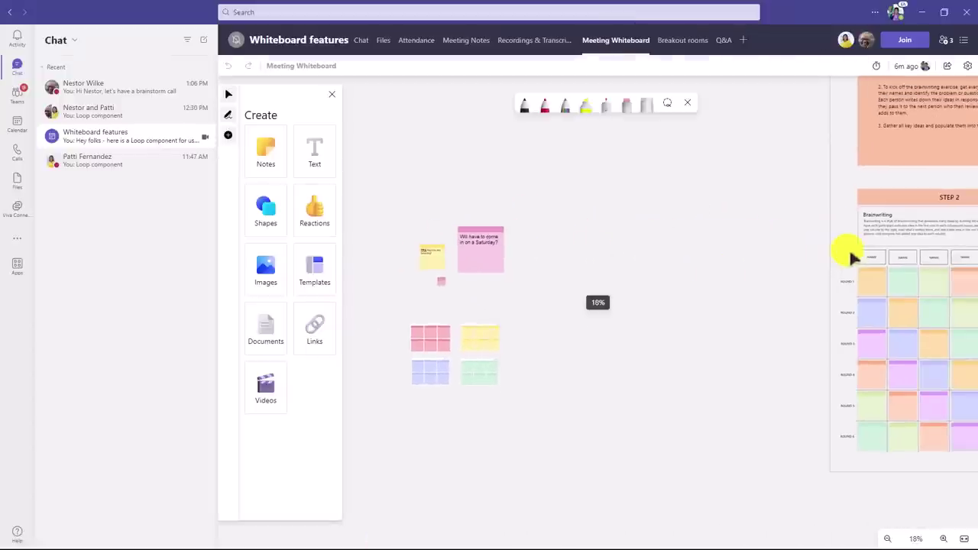